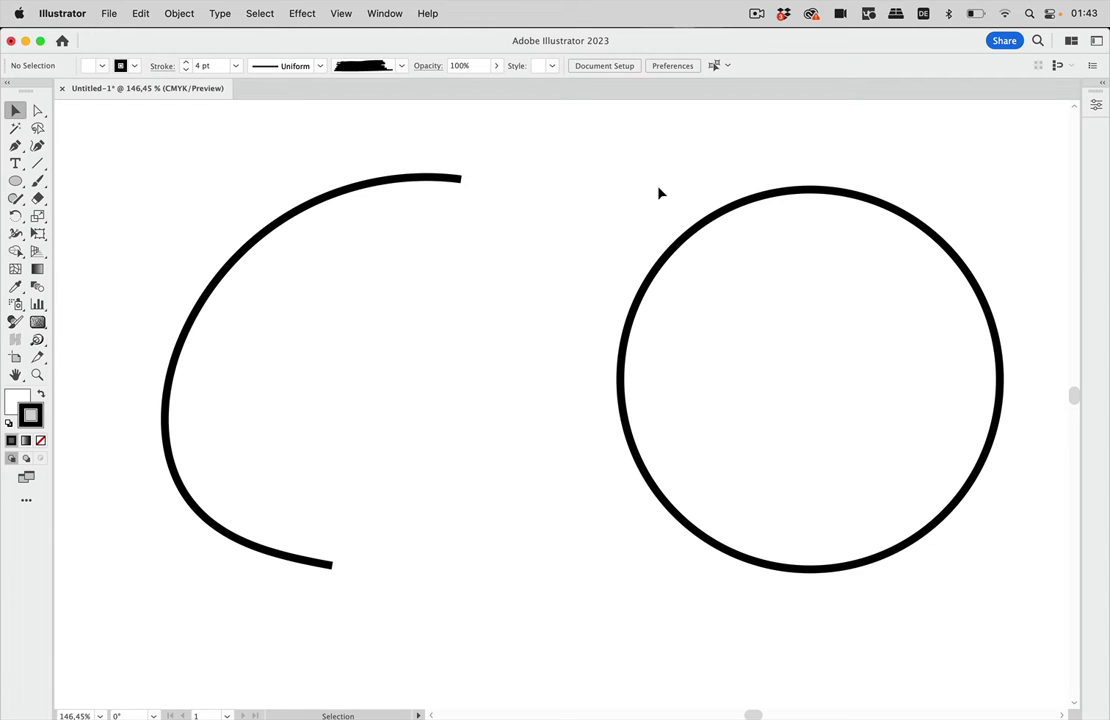
Select the left arc and drag the Eraser Tool across its upper-left part, leaving a notched outline.
{"action": "left_click", "coordinate": [336, 271]}
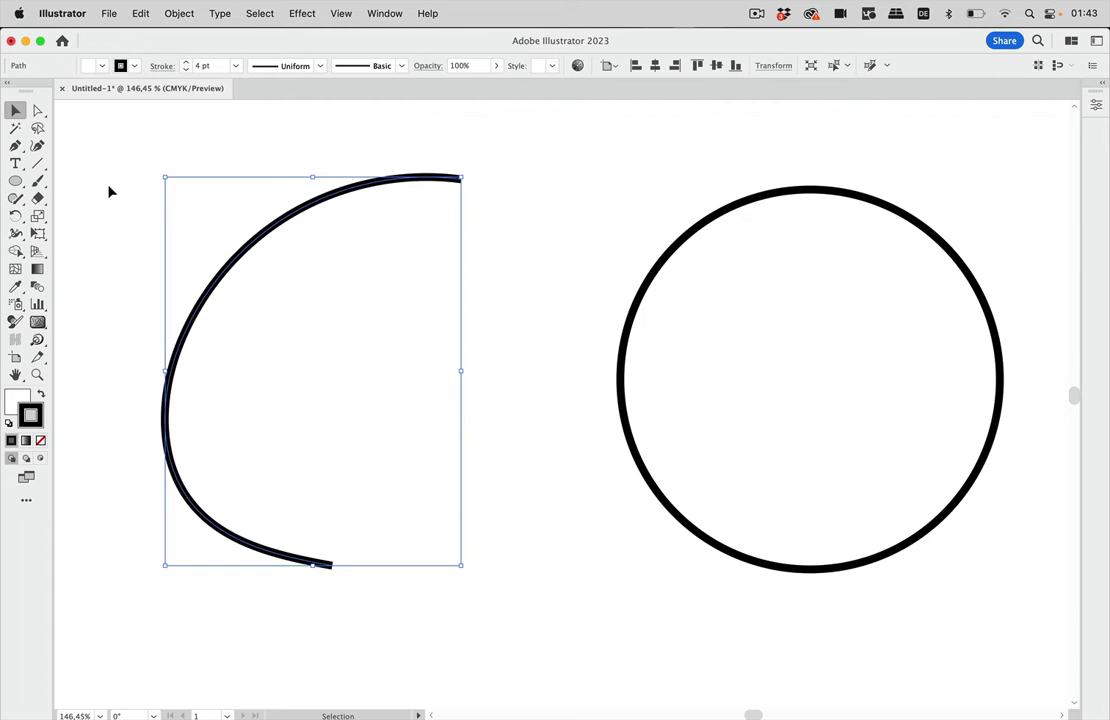
{"action": "left_click", "coordinate": [41, 198]}
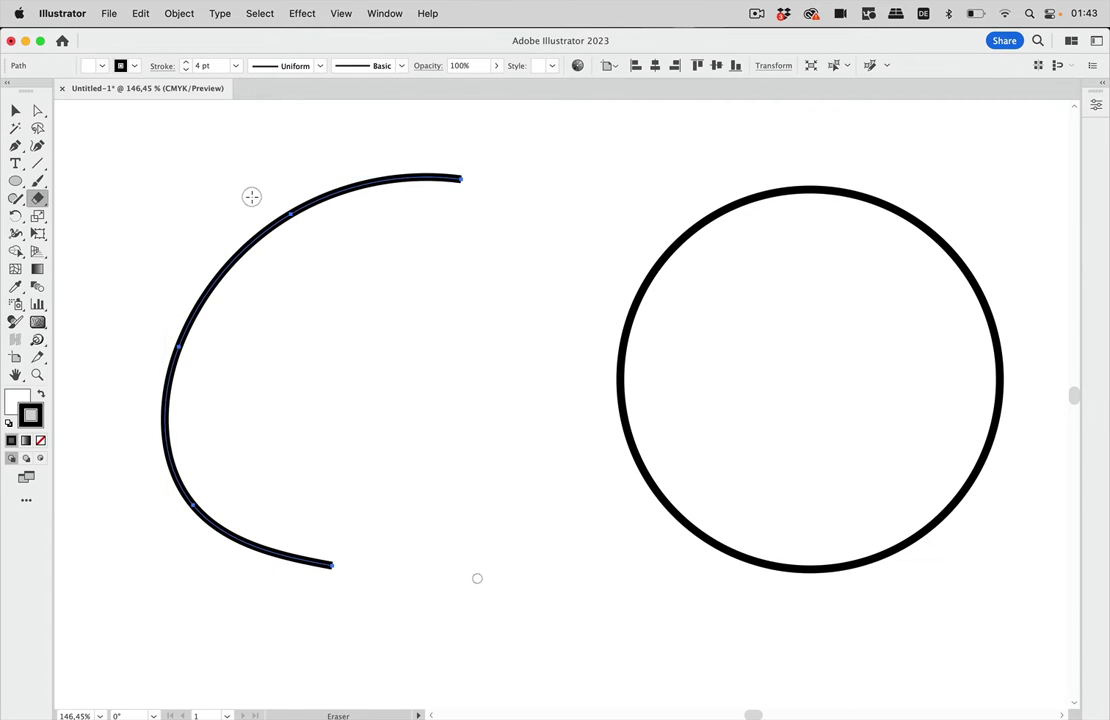
{"action": "left_click_drag", "start_coordinate": [211, 206], "coordinate": [300, 294]}
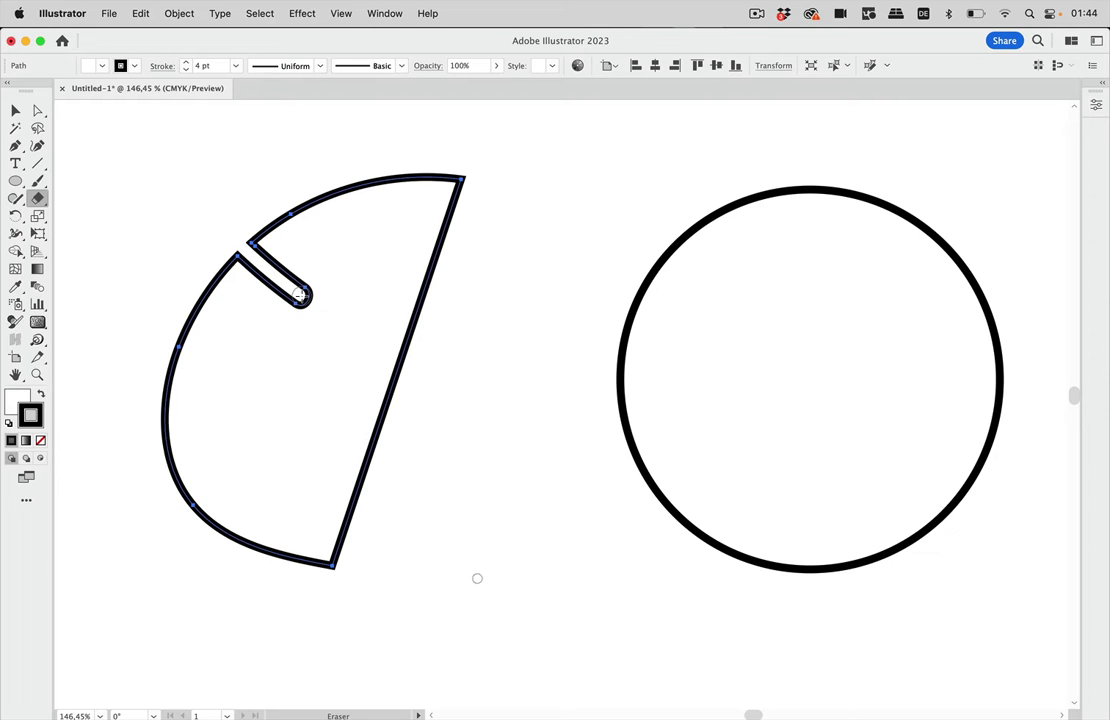
Undo the Eraser stroke, restoring the left shape to an open 4 pt stroked arc.
{"action": "key", "text": "super"}
{"action": "key", "text": "BackSpace"}
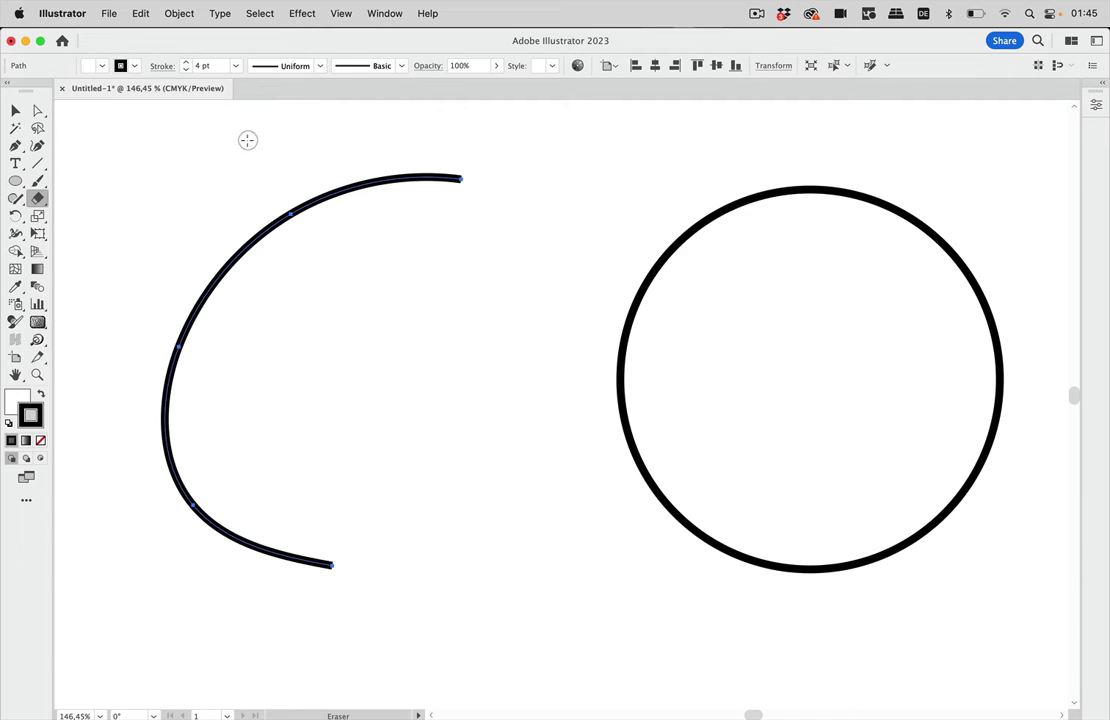
Toggle to Outline view and back to Preview, then pick the Direct Selection Tool.
{"action": "key", "text": "super+y"}
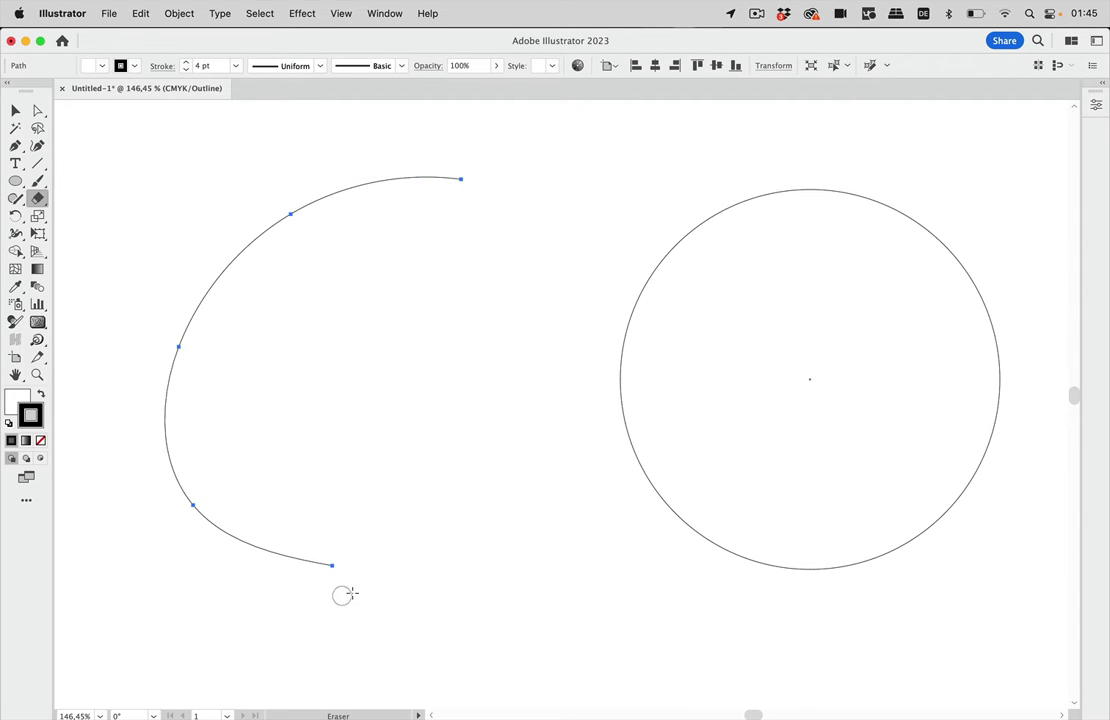
{"action": "key", "text": "super+y"}
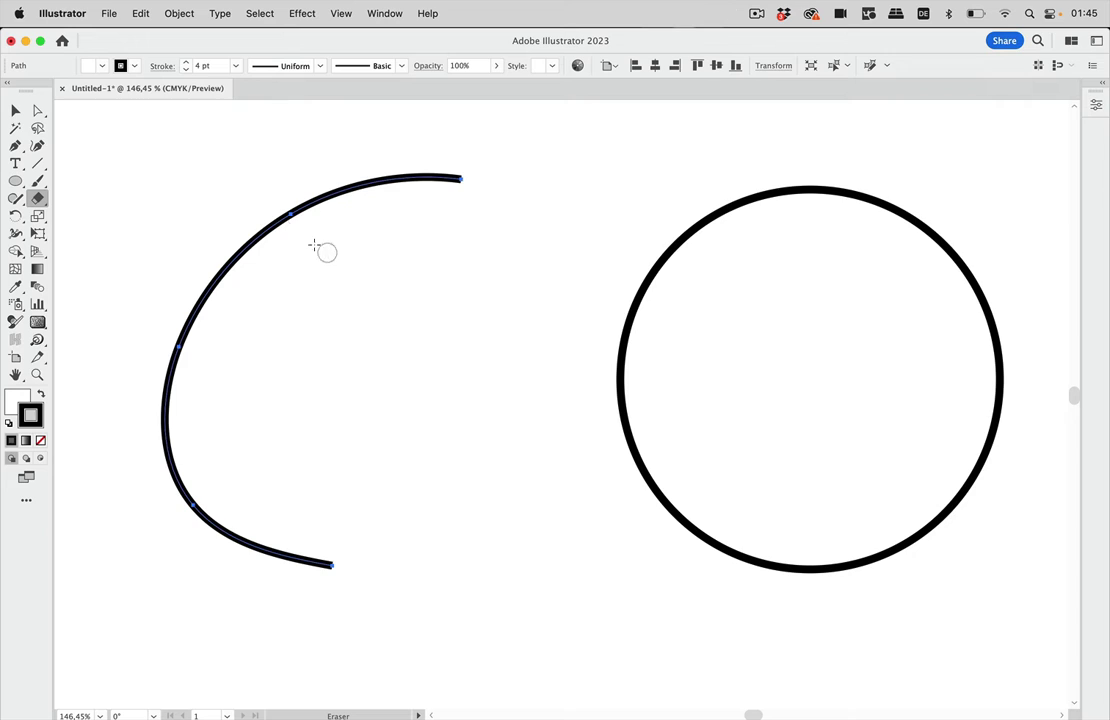
{"action": "left_click", "coordinate": [38, 112]}
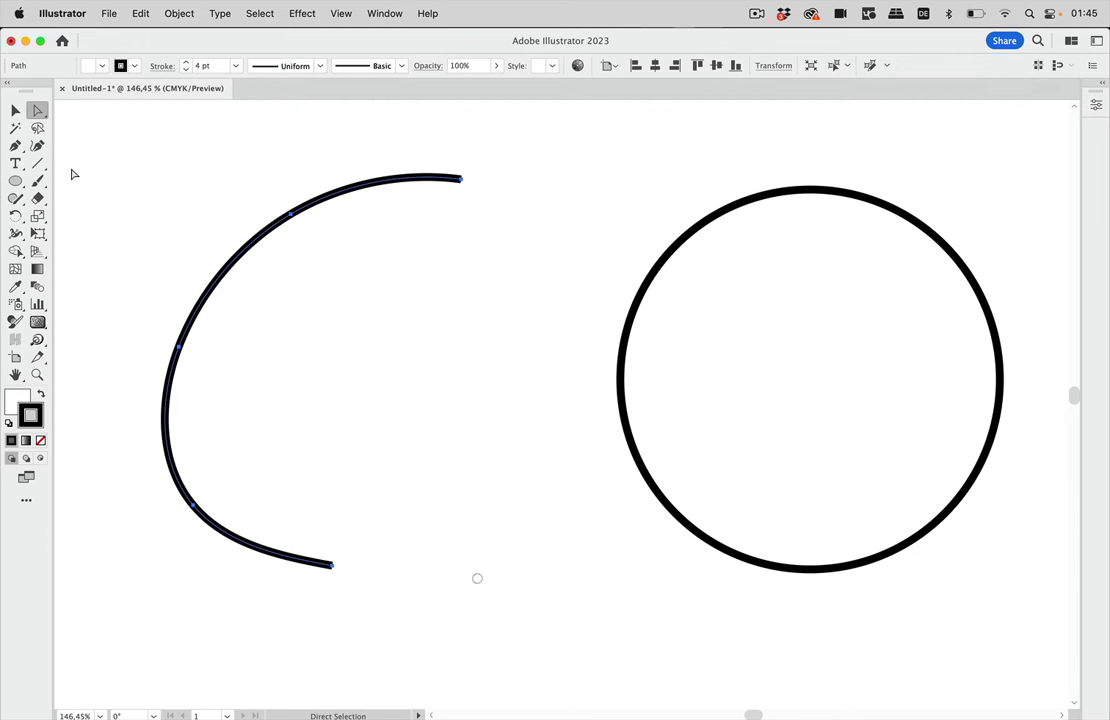
Cut the left arc at two points near its upper-left with the Scissors Tool.
{"action": "left_click", "coordinate": [38, 204]}
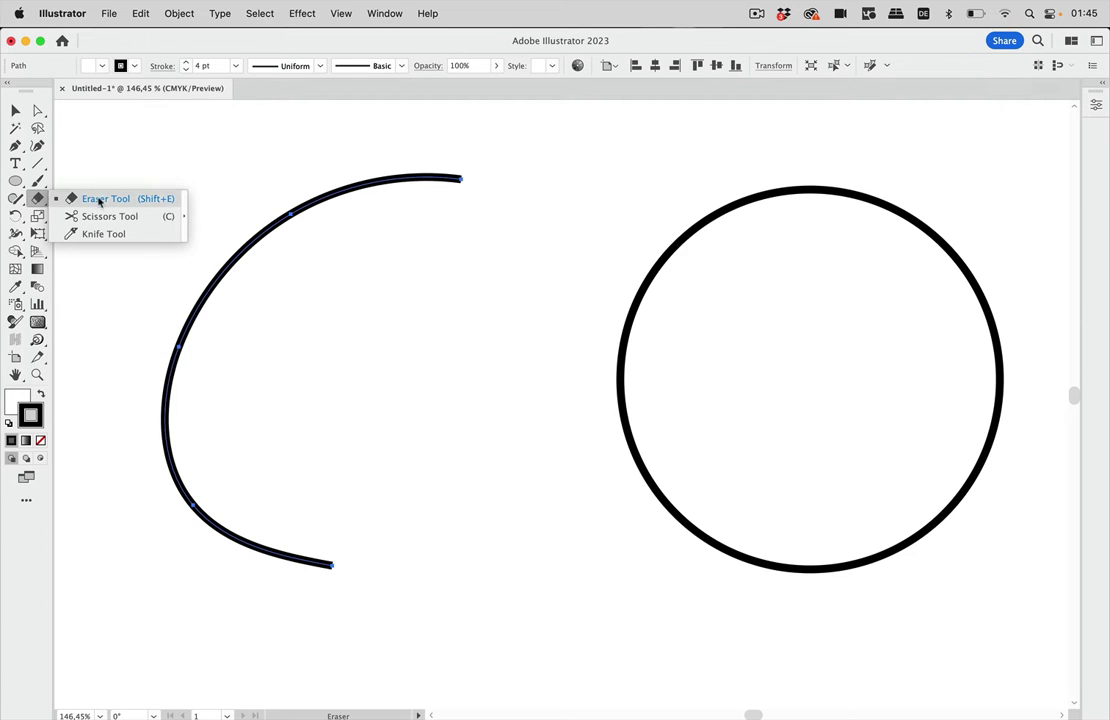
{"action": "left_click", "coordinate": [78, 217]}
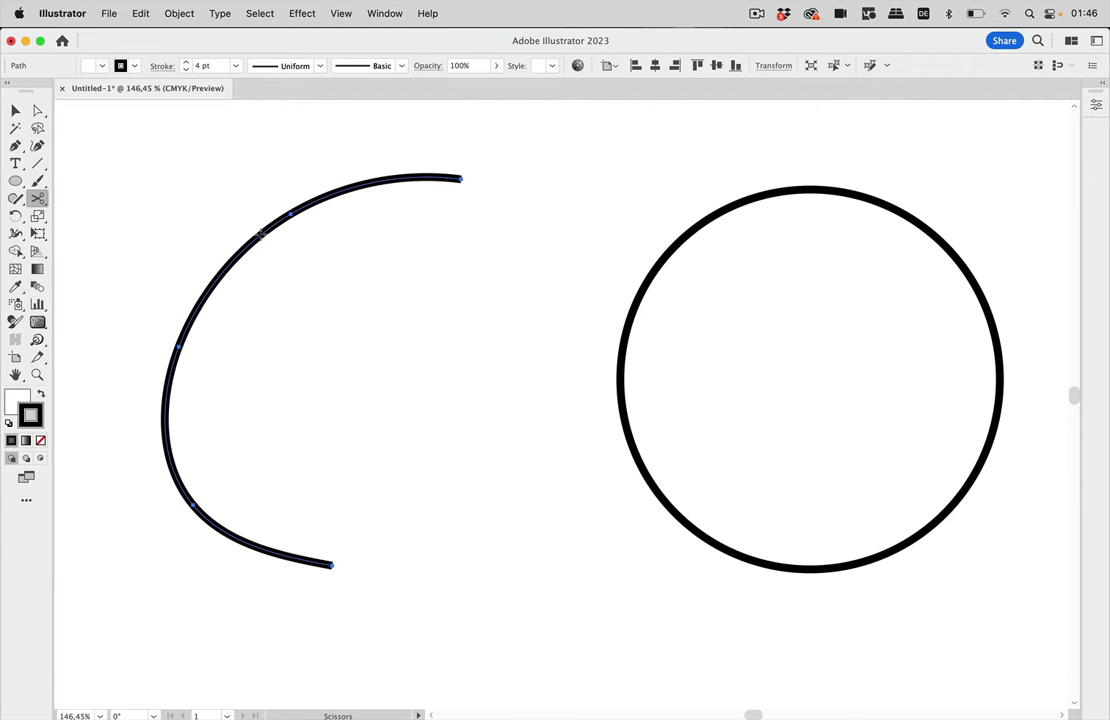
{"action": "left_click", "coordinate": [260, 234]}
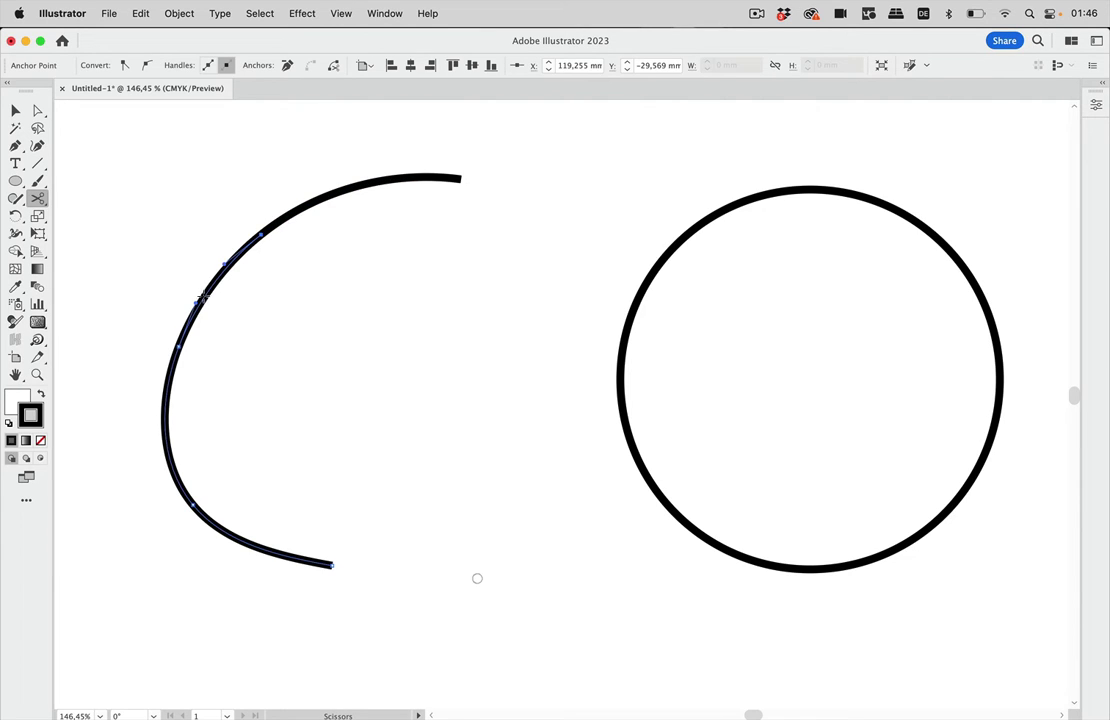
{"action": "left_click", "coordinate": [203, 296]}
Drag the cut-off piece away up-left, then undo so the arc is whole.
{"action": "left_click", "coordinate": [15, 112]}
{"action": "left_click", "coordinate": [146, 148]}
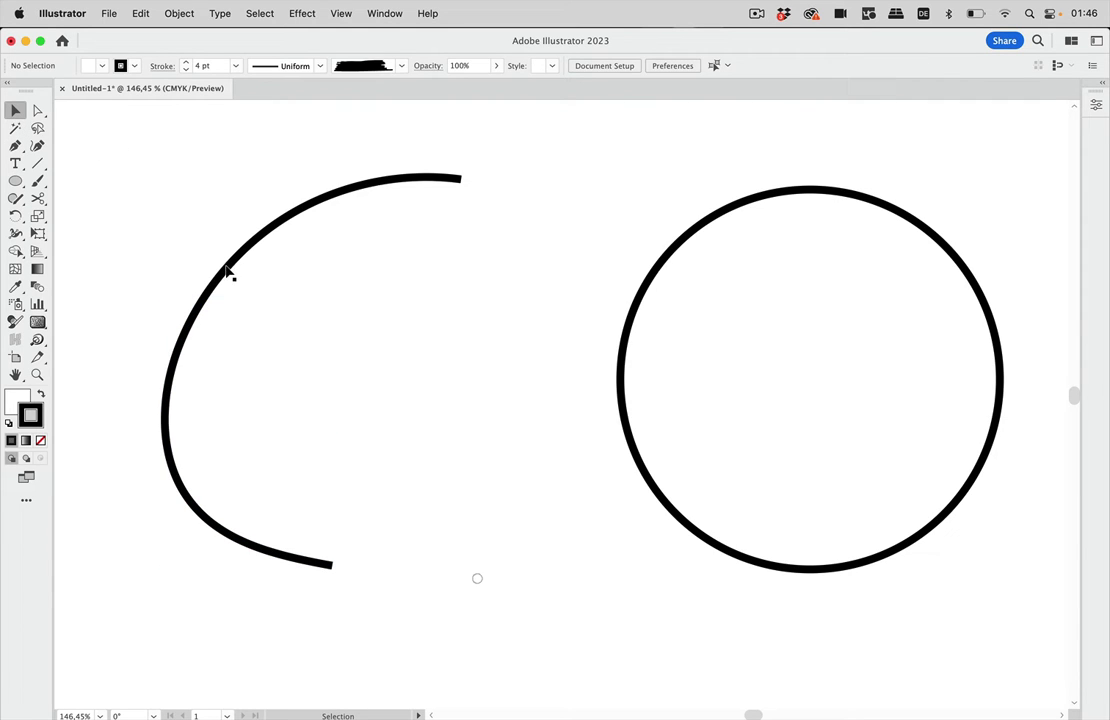
{"action": "left_click_drag", "start_coordinate": [226, 268], "coordinate": [172, 214]}
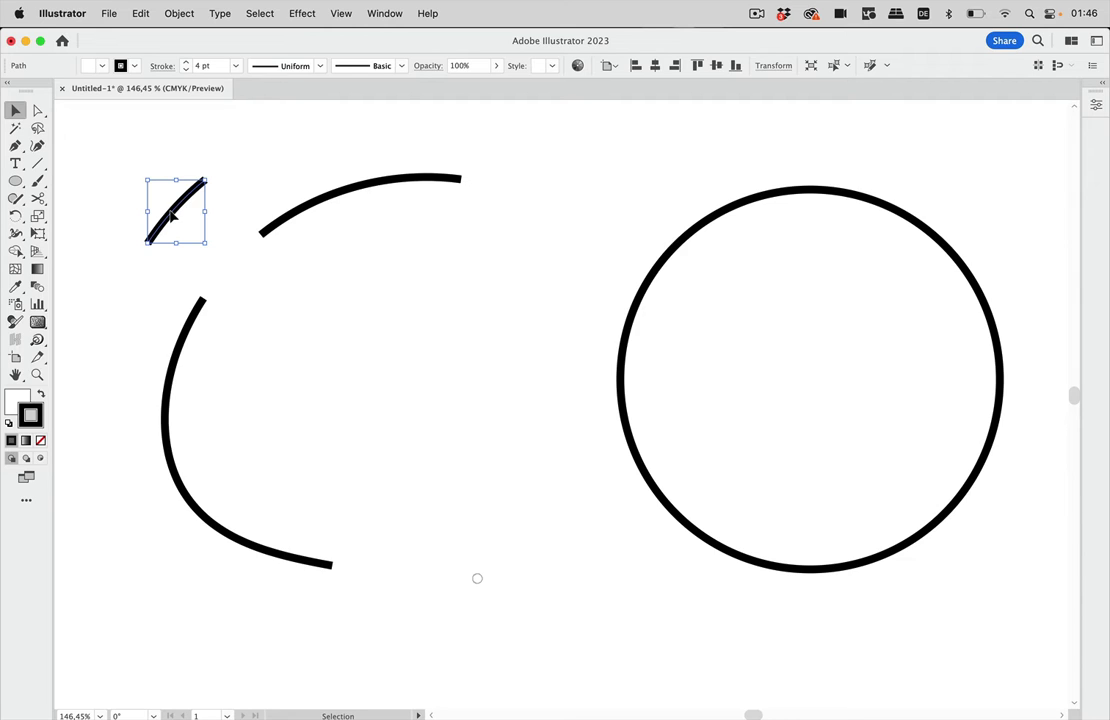
{"action": "key", "text": "super+z"}
{"action": "key", "text": "super+z"}
{"action": "key", "text": "super+z"}
{"action": "key", "text": "super+z"}
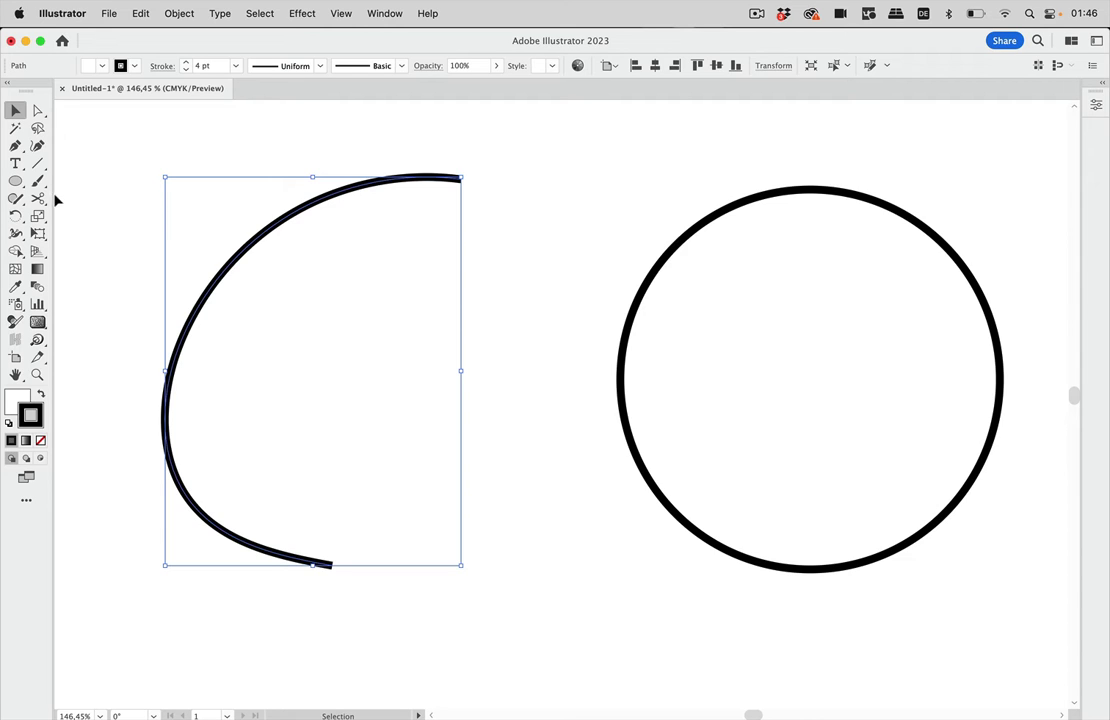
Erase a stretch of the left arc's upper-left with the Path Eraser Tool, then undo it.
{"action": "left_click", "coordinate": [18, 200]}
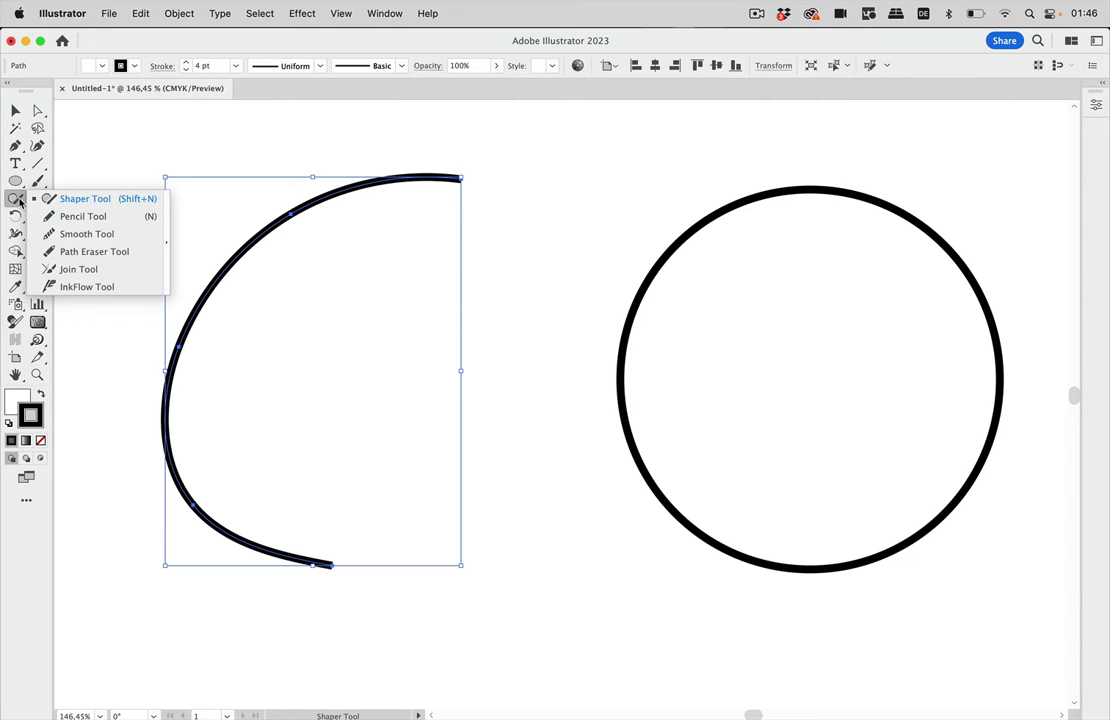
{"action": "left_click", "coordinate": [77, 256]}
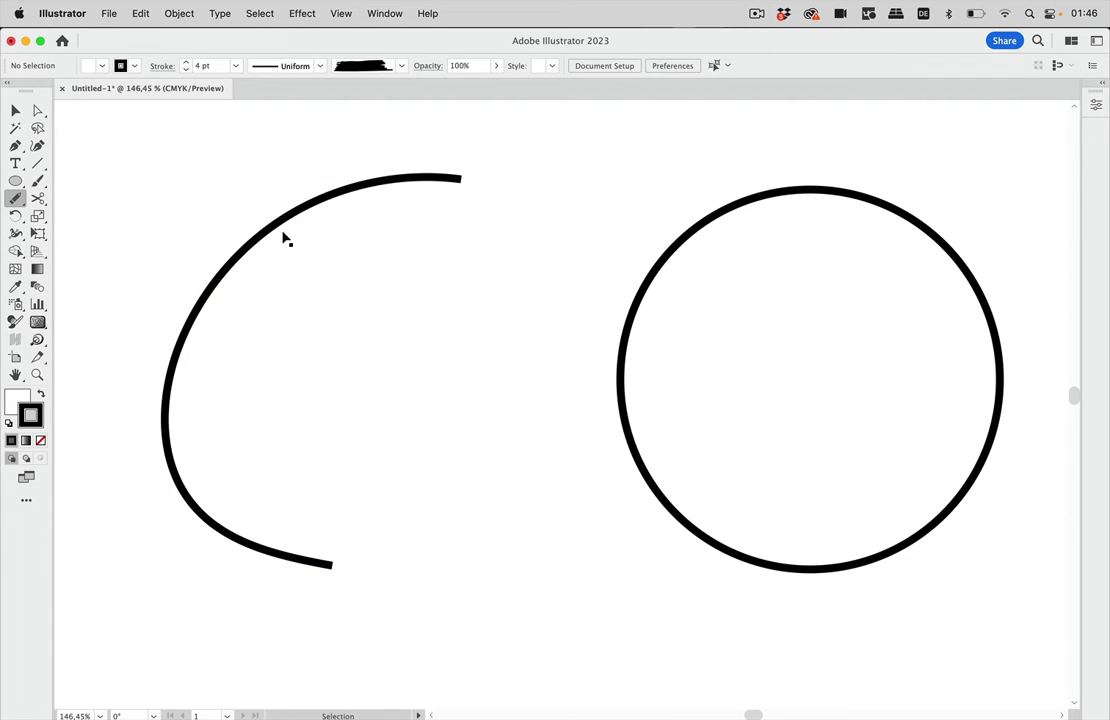
{"action": "left_click", "coordinate": [286, 217]}
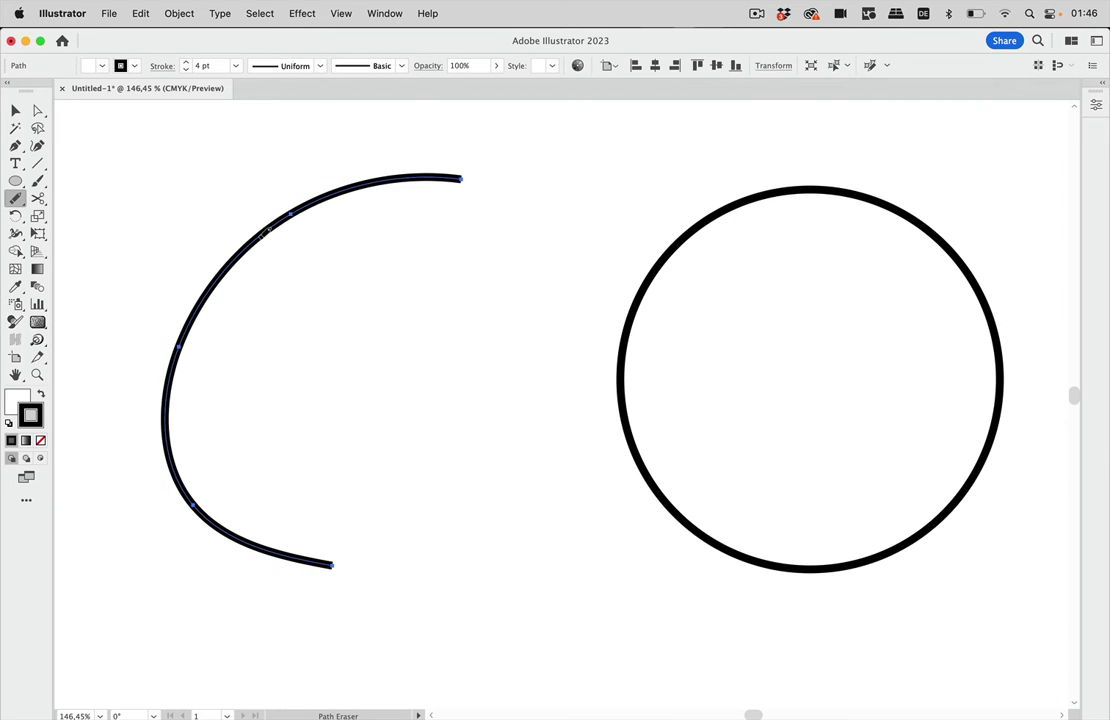
{"action": "mouse_move", "coordinate": [265, 230]}
{"action": "left_mouse_down"}
{"action": "mouse_move", "coordinate": [205, 221]}
{"action": "mouse_move", "coordinate": [194, 248]}
{"action": "mouse_move", "coordinate": [225, 278]}
{"action": "left_mouse_up"}
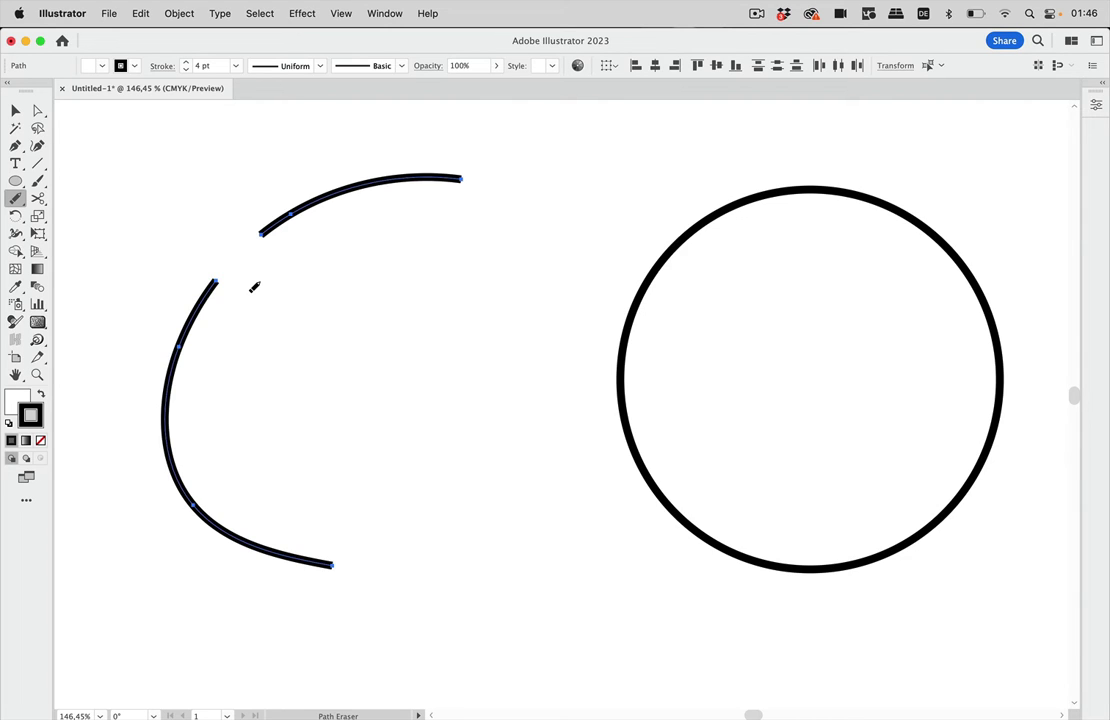
{"action": "key", "text": "super+z"}
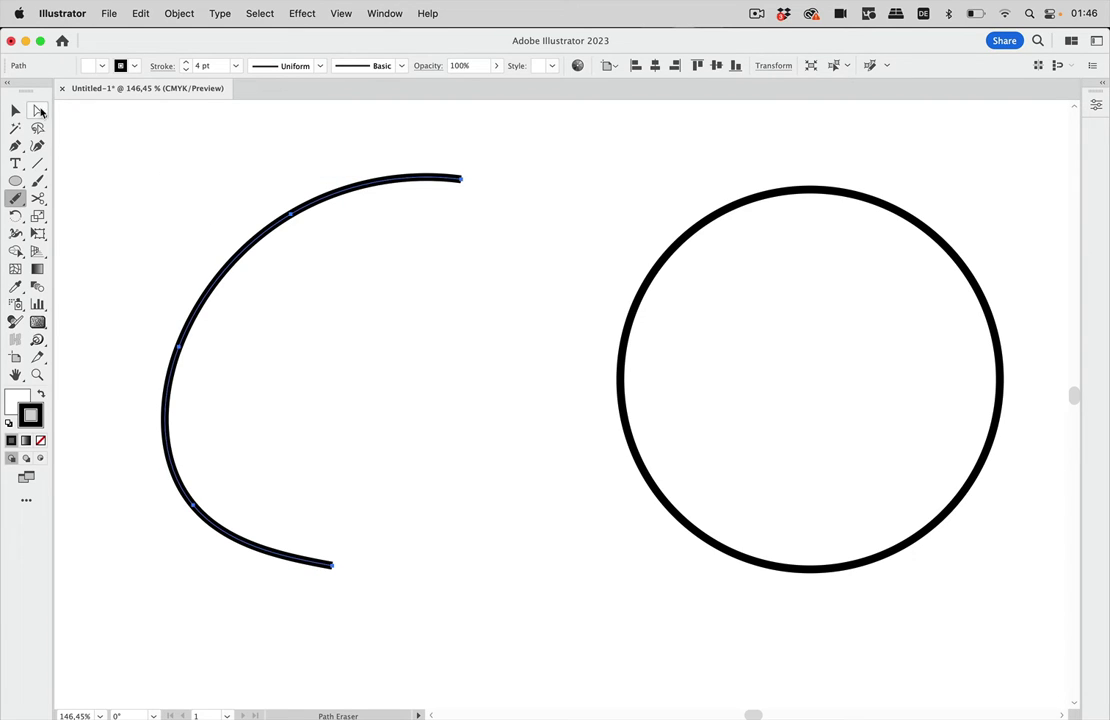
Delete the arc segment between two upper-left anchors, splitting the arc into two pieces, then deselect.
{"action": "left_click", "coordinate": [38, 110]}
{"action": "left_click", "coordinate": [215, 225]}
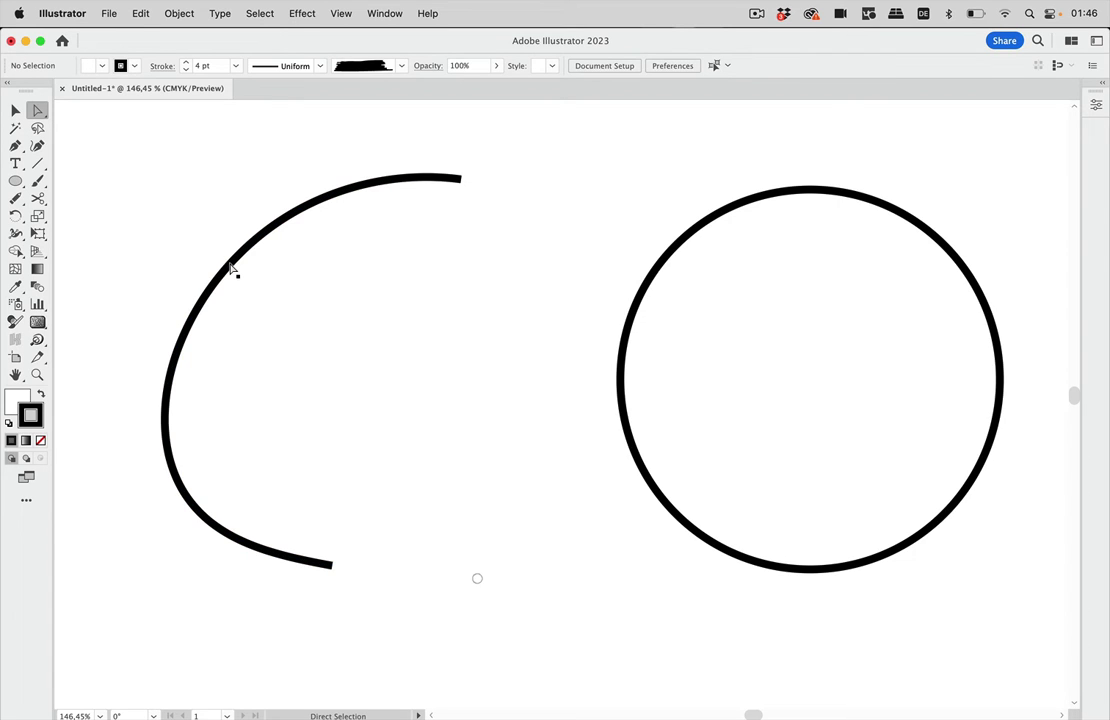
{"action": "left_click", "coordinate": [230, 272]}
{"action": "key", "text": "Delete"}
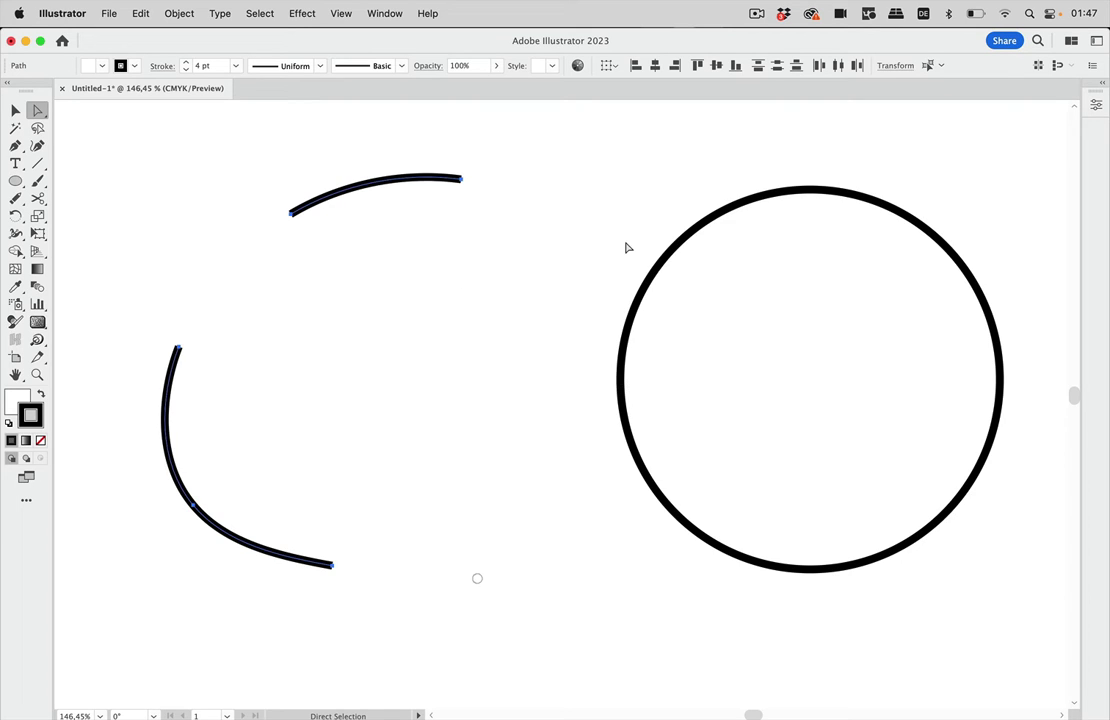
{"action": "left_click", "coordinate": [741, 330]}
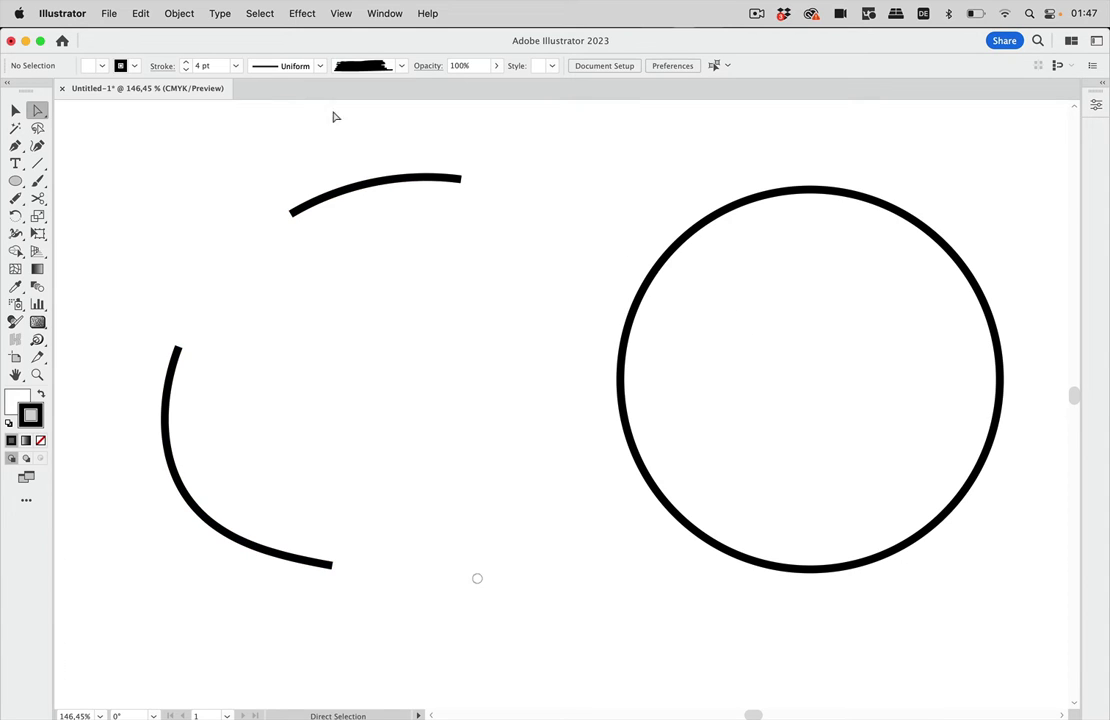
{"action": "left_click", "coordinate": [15, 111]}
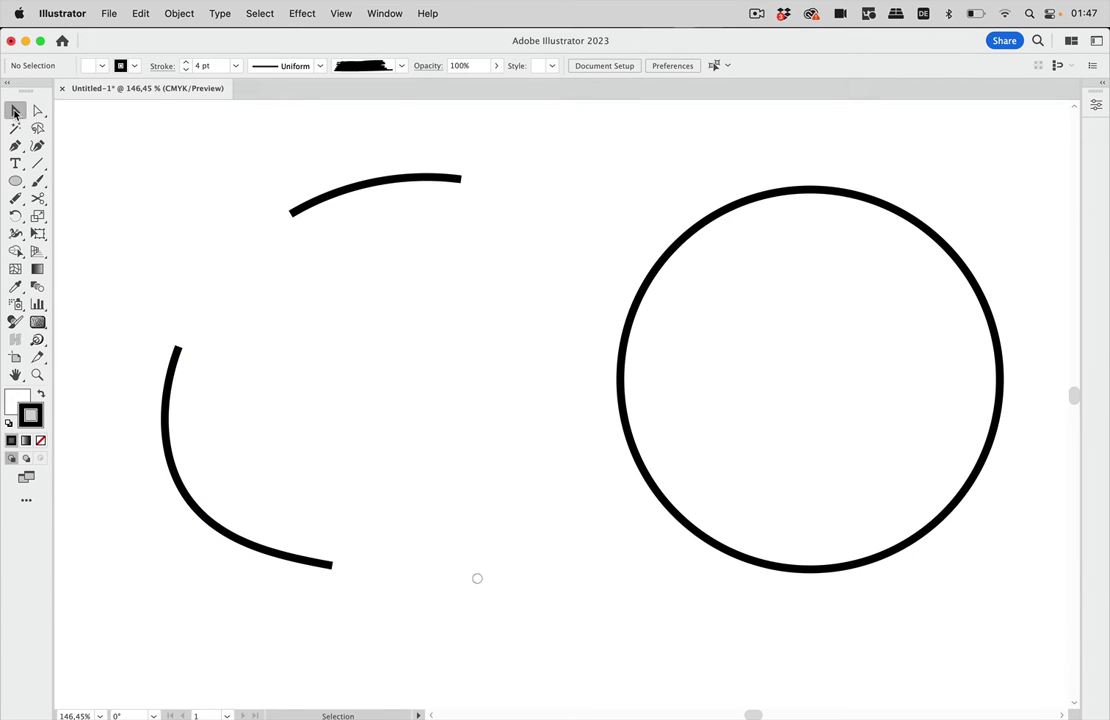
{"action": "left_click", "coordinate": [785, 200]}
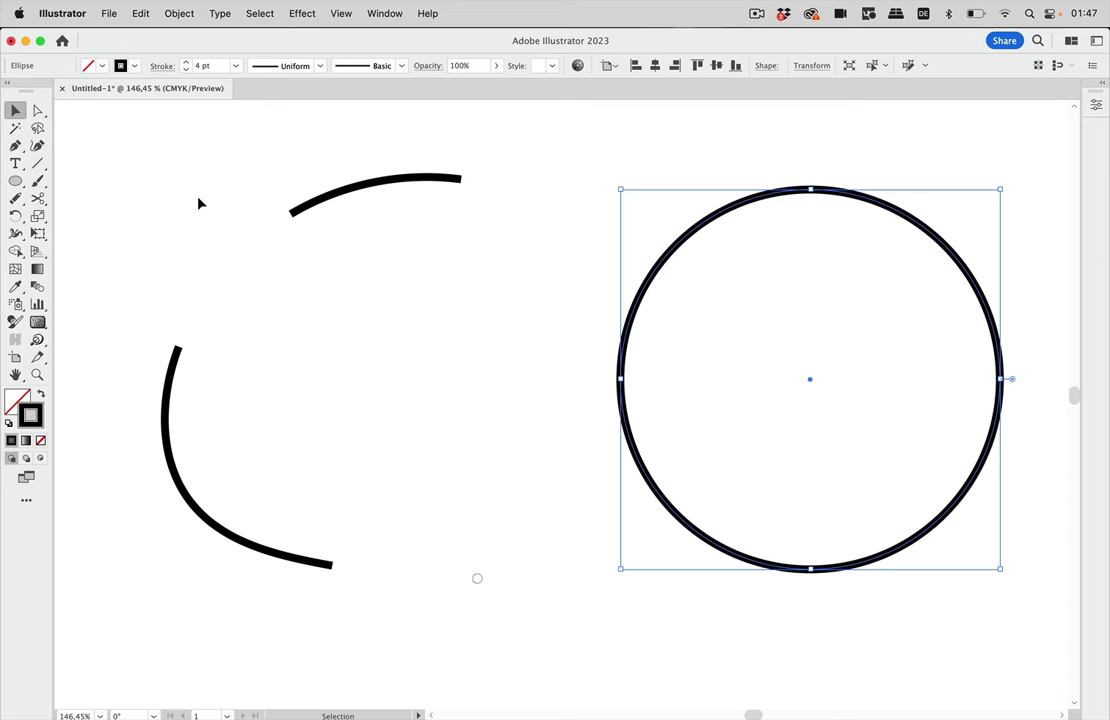
{"action": "left_click", "coordinate": [40, 104]}
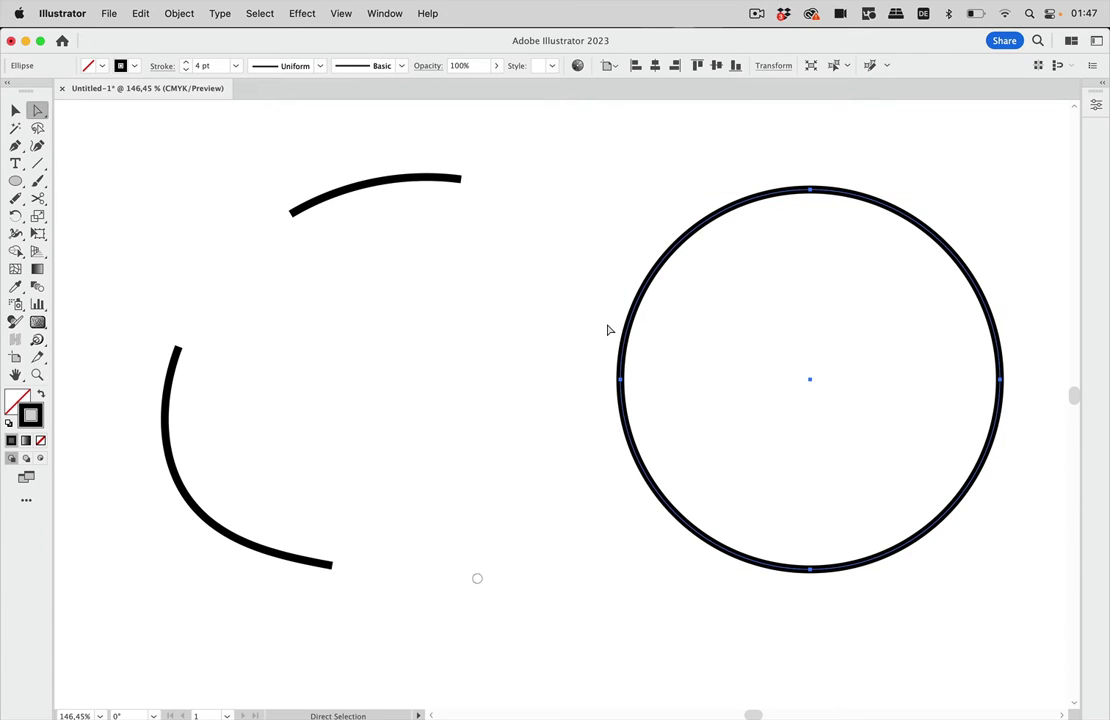
{"action": "left_click", "coordinate": [621, 382]}
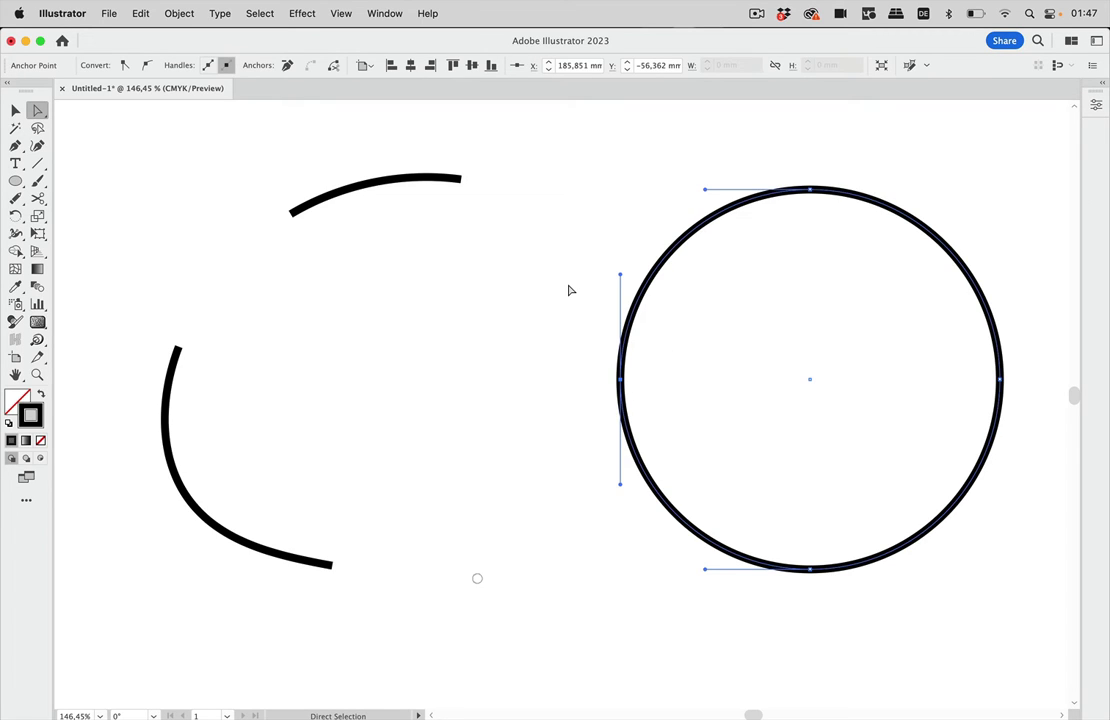
{"action": "key", "text": "Delete"}
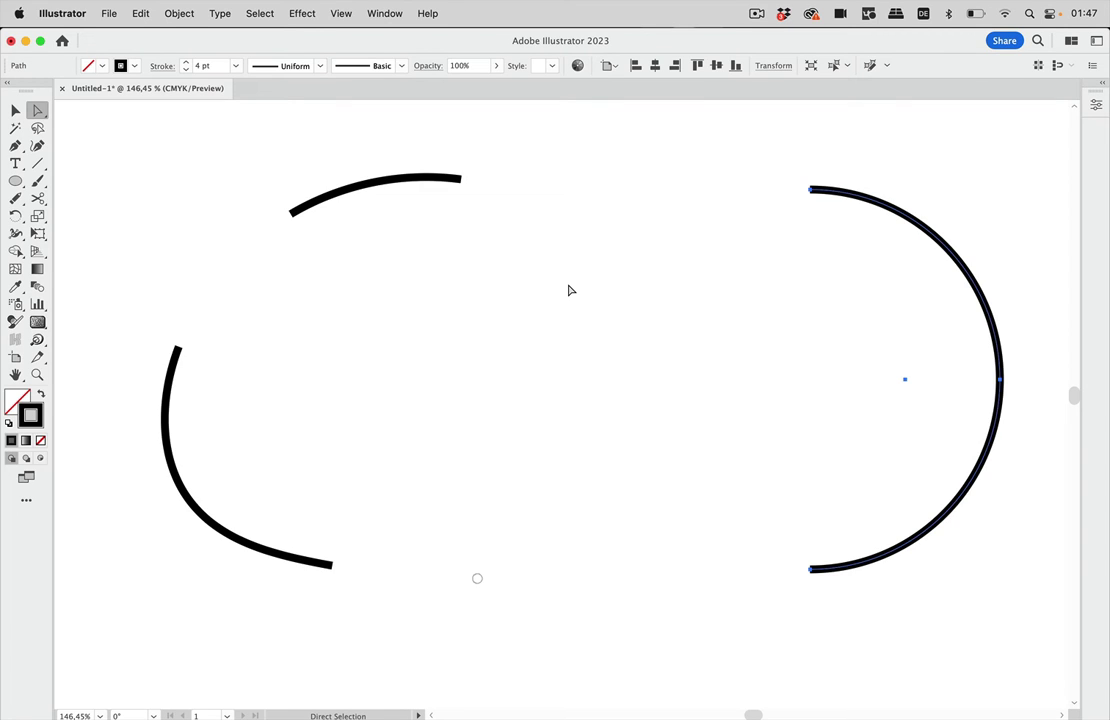
{"action": "key", "text": "super+z"}
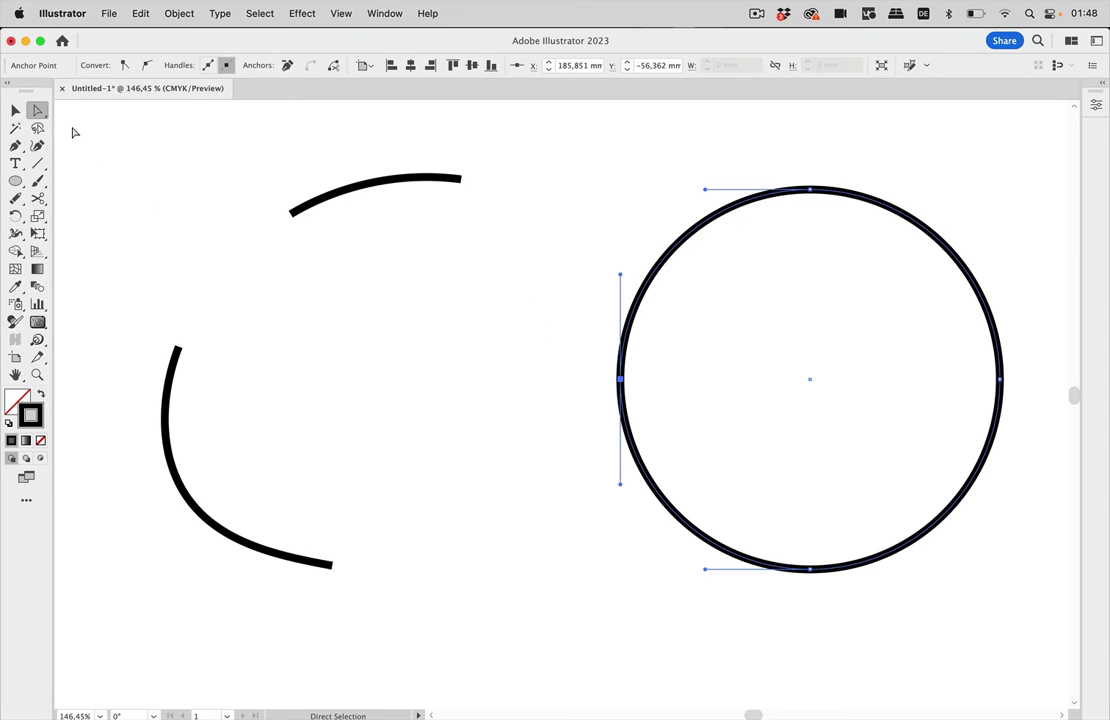
Pick the Pen Tool and open the Illustrator > Preferences submenu.
{"action": "left_click", "coordinate": [15, 145]}
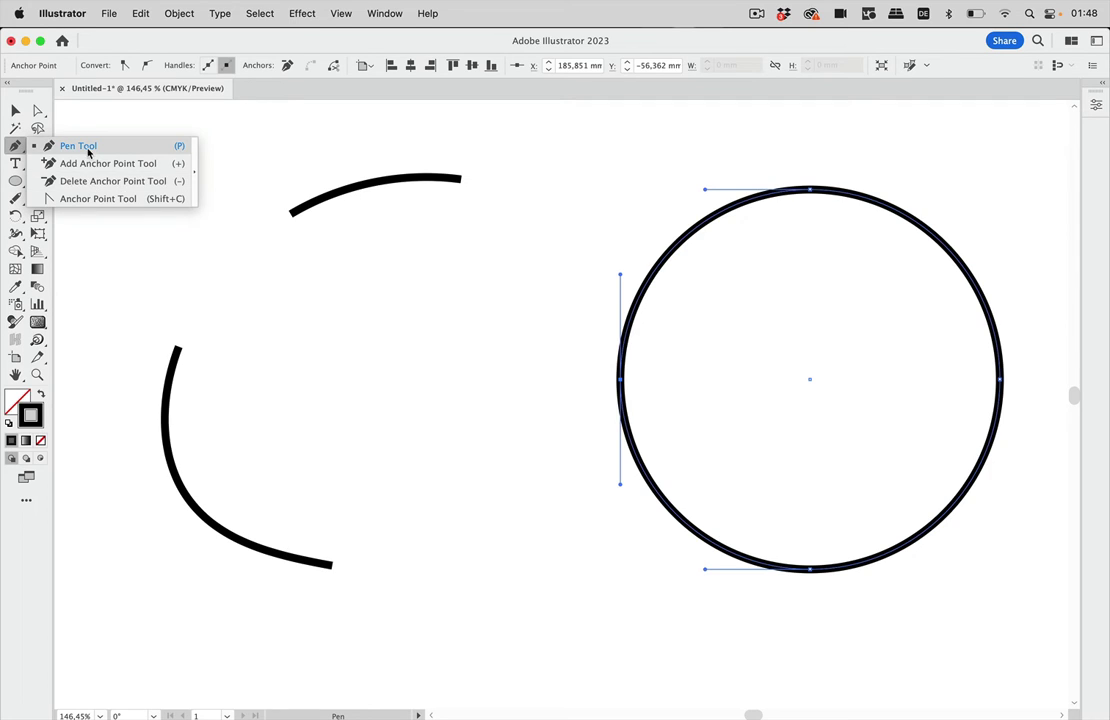
{"action": "left_click", "coordinate": [89, 150]}
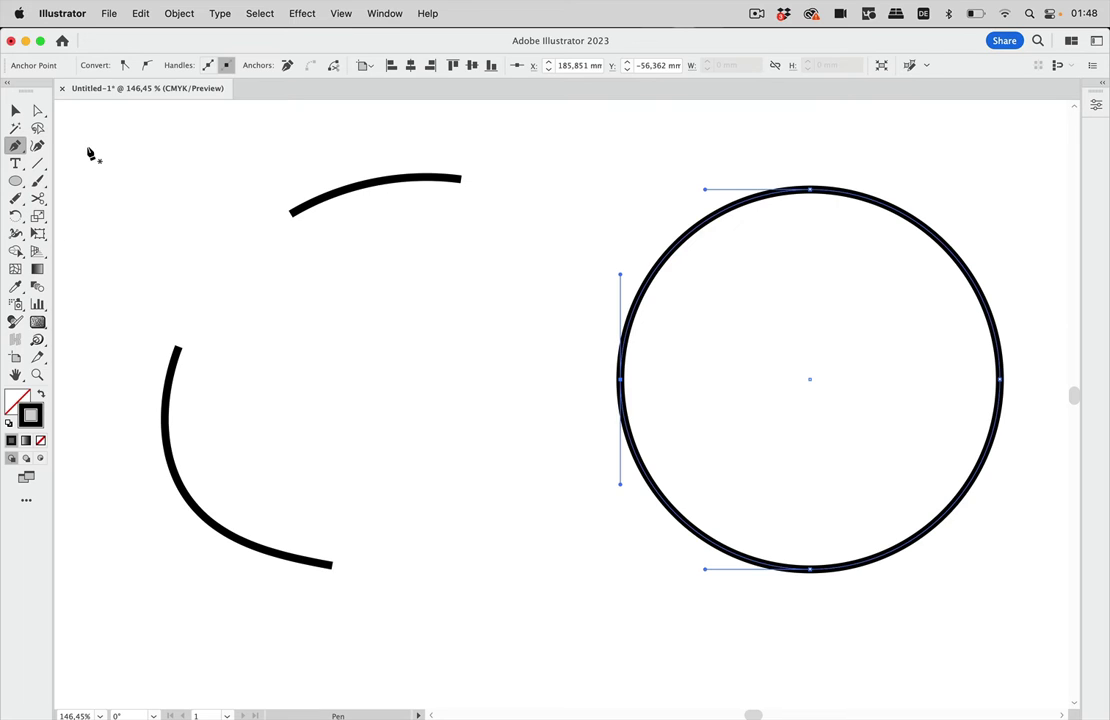
{"action": "left_click", "coordinate": [76, 17]}
{"action": "mouse_move", "coordinate": [66, 81]}
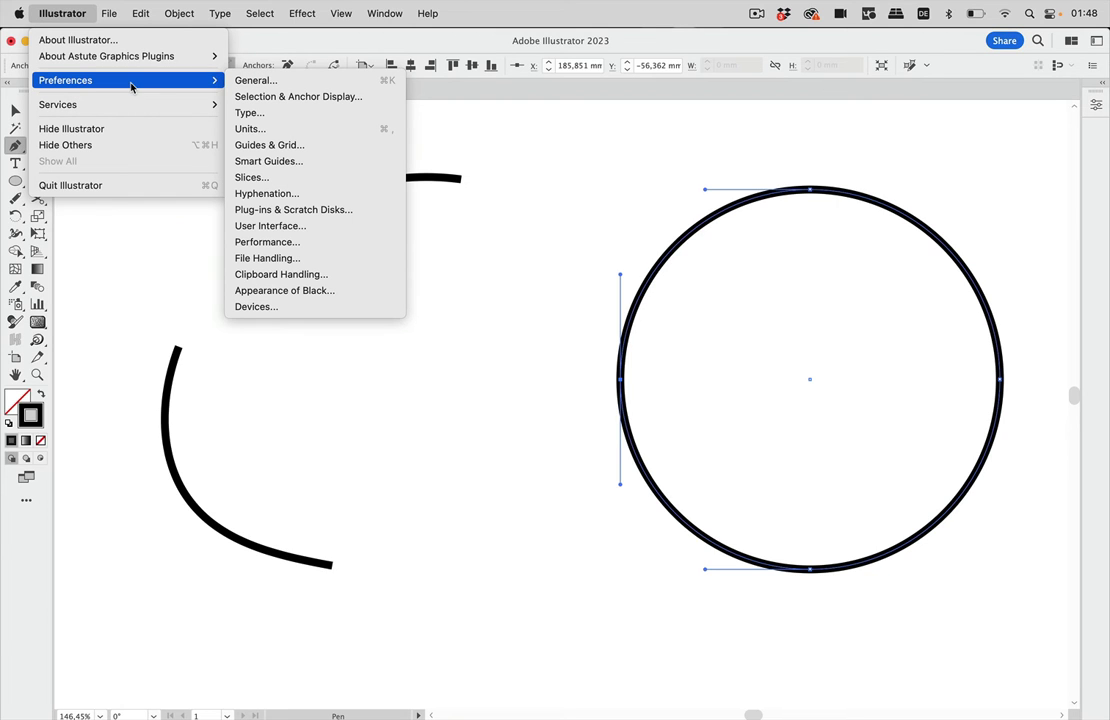
Review General preferences and cancel, then switch to the Delete Anchor Point Tool with + and −.
{"action": "left_click", "coordinate": [258, 80]}
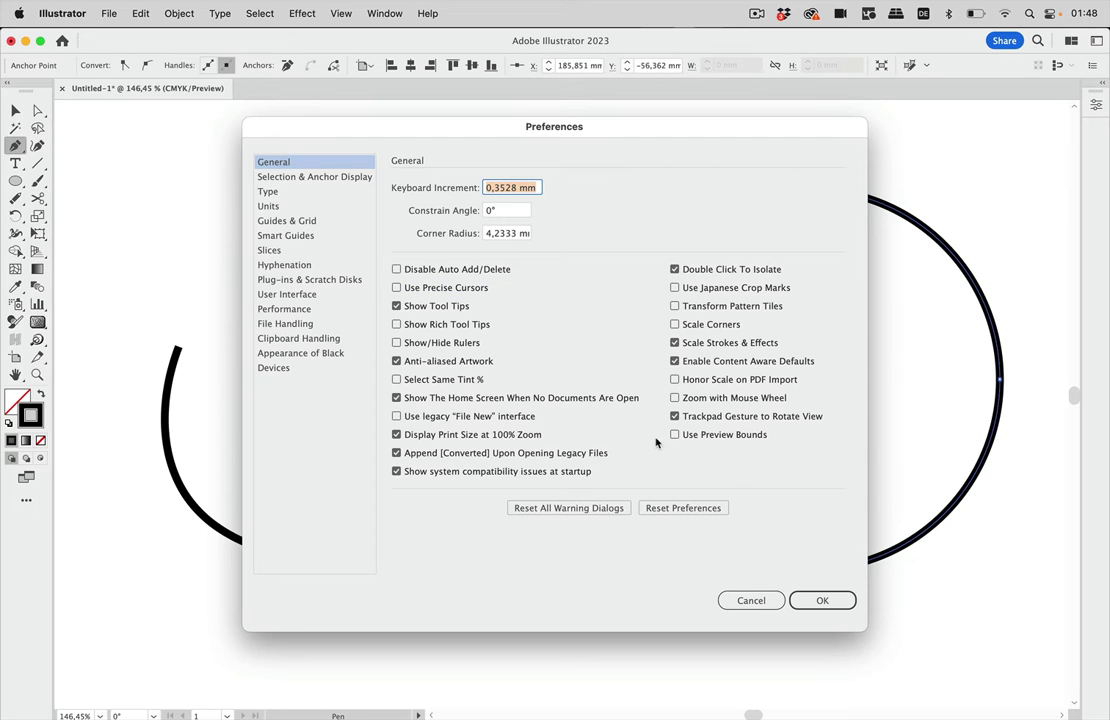
{"action": "left_click", "coordinate": [751, 601]}
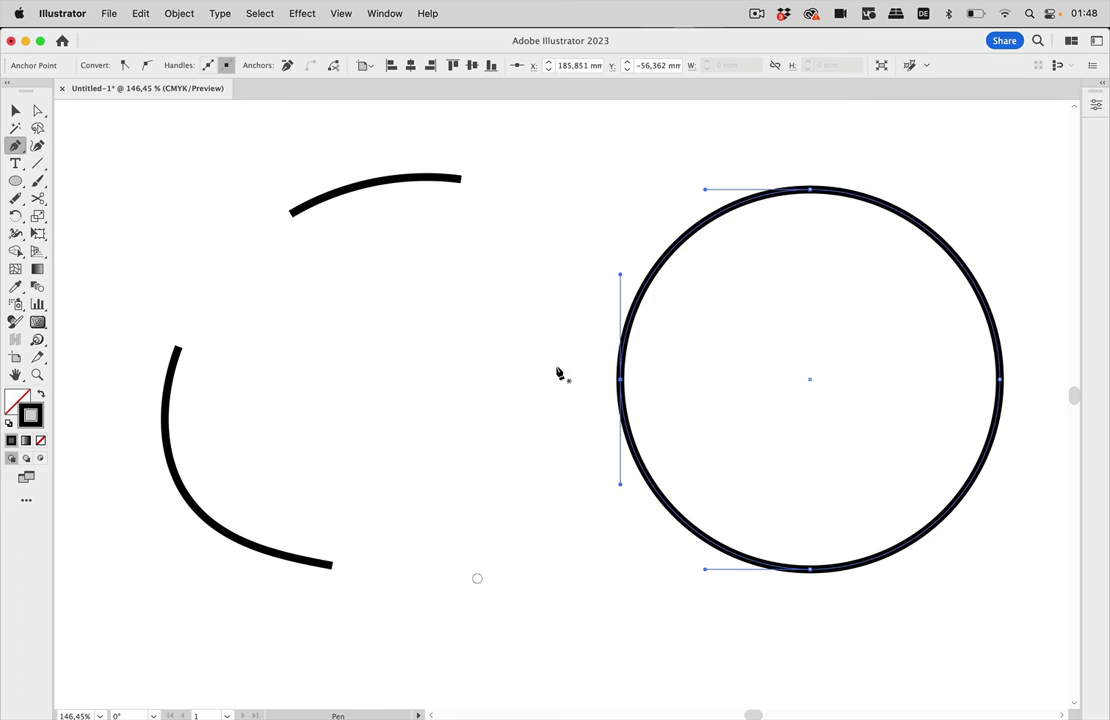
{"action": "key", "text": "plus"}
{"action": "key", "text": "minus"}
{"action": "left_click", "coordinate": [620, 381]}
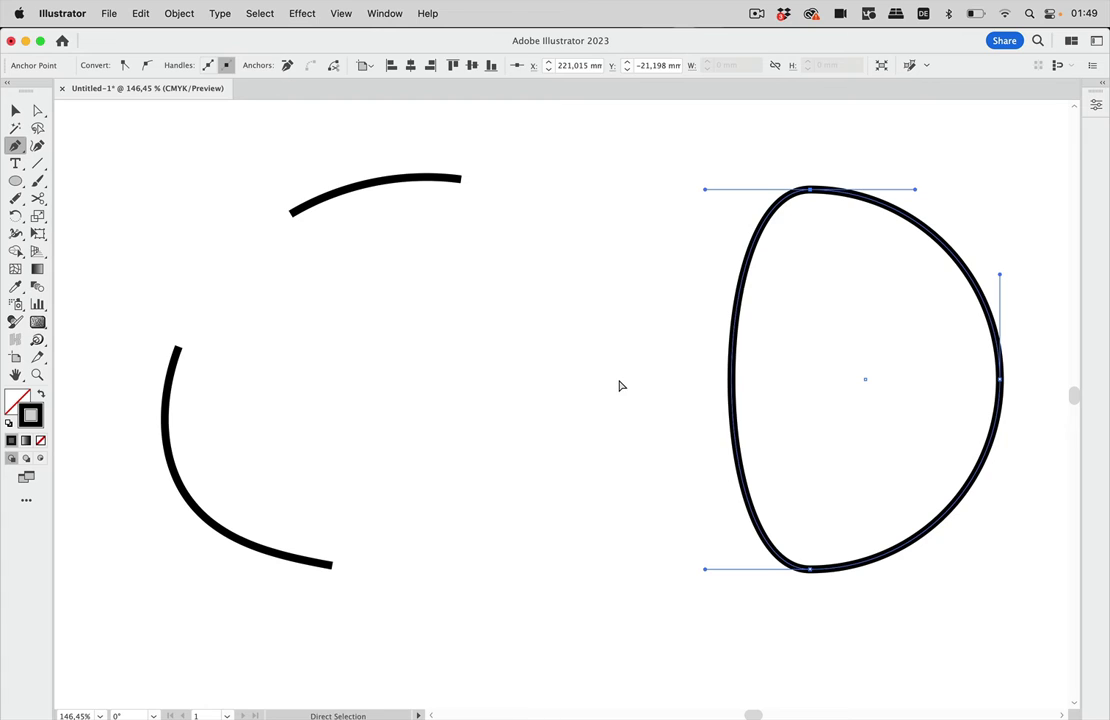
{"action": "key", "text": "super+z"}
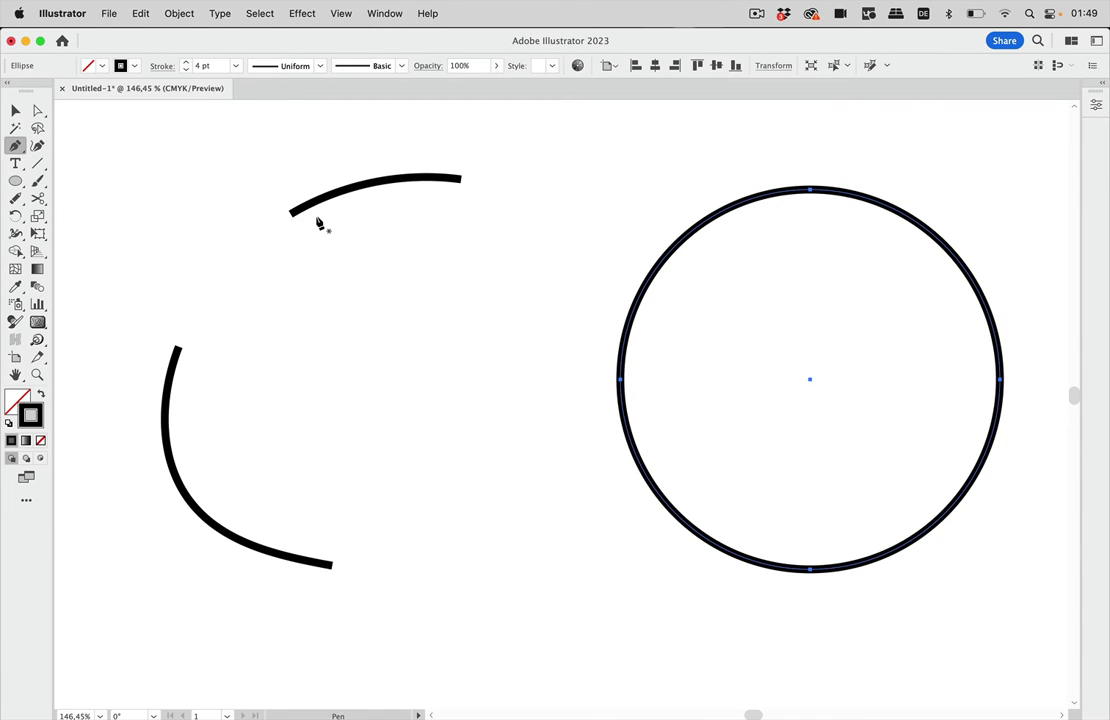
{"action": "left_click", "coordinate": [38, 110]}
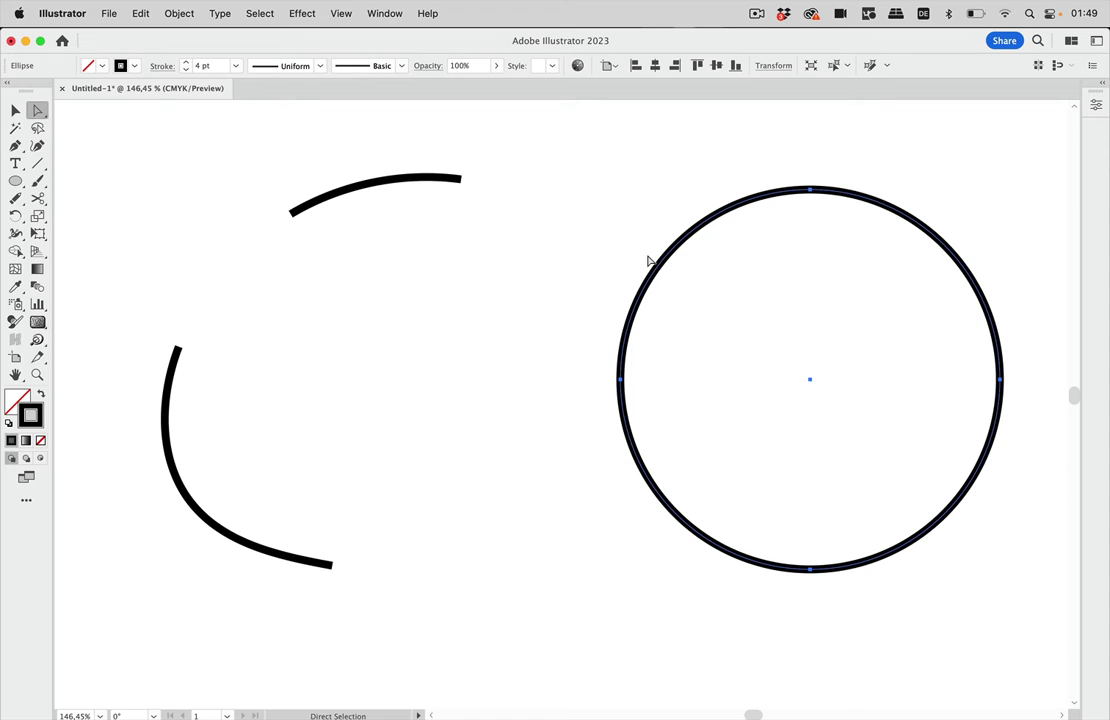
{"action": "left_click", "coordinate": [621, 381]}
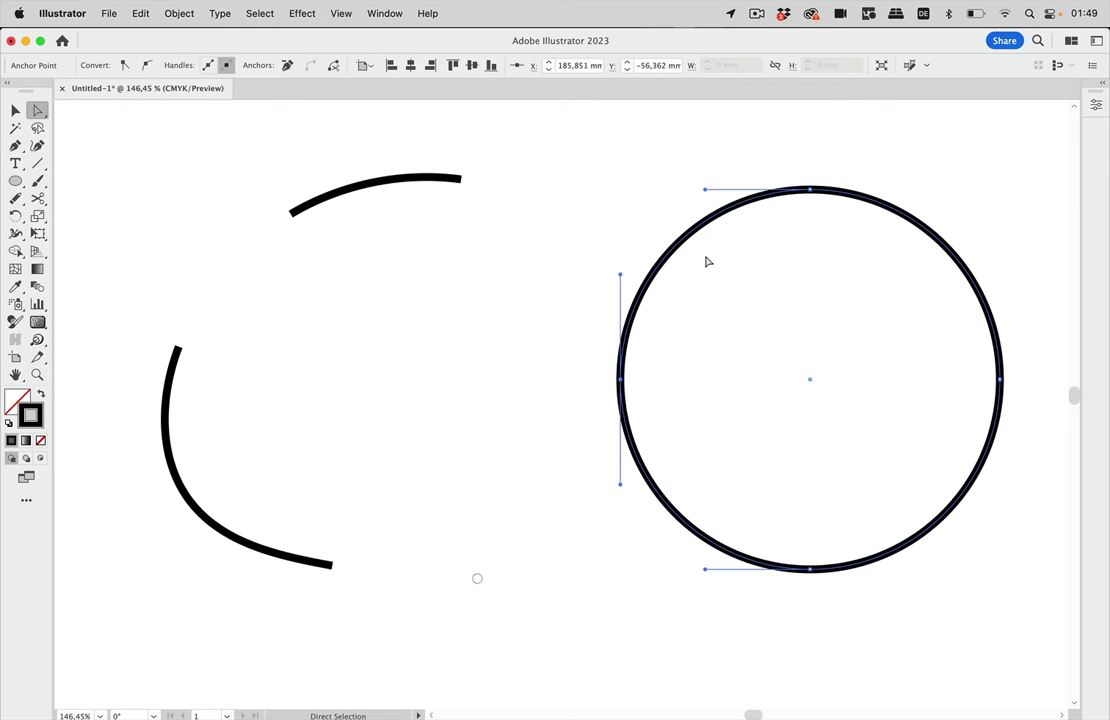
{"action": "left_click", "coordinate": [812, 196]}
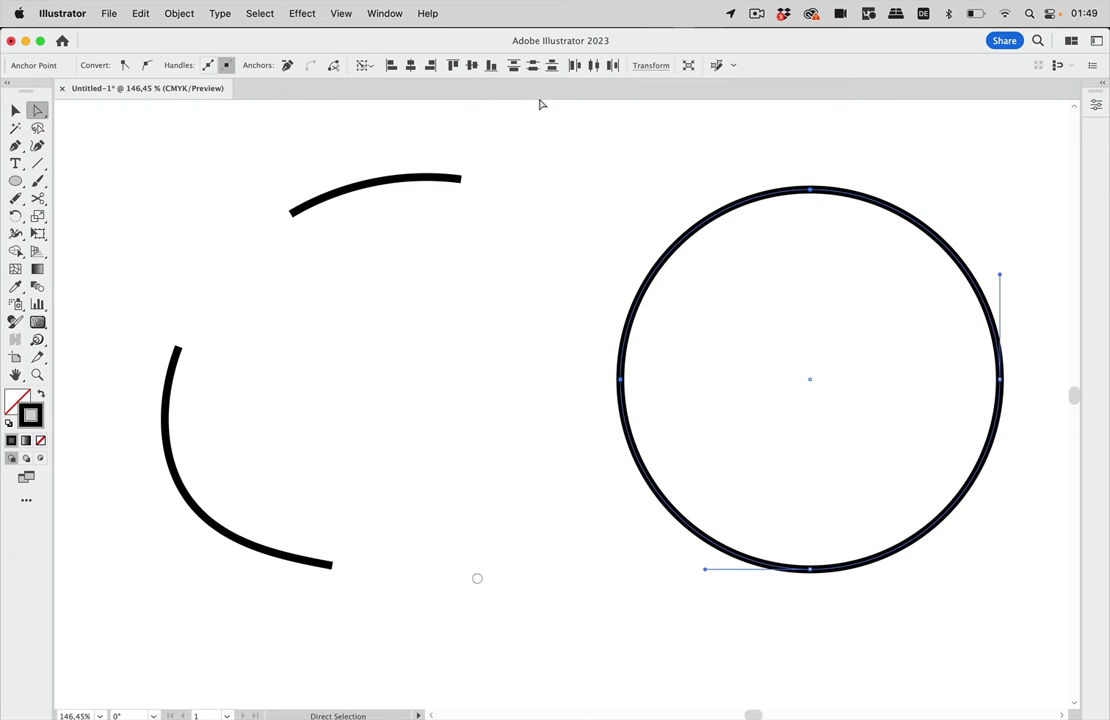
{"action": "left_click", "coordinate": [288, 67]}
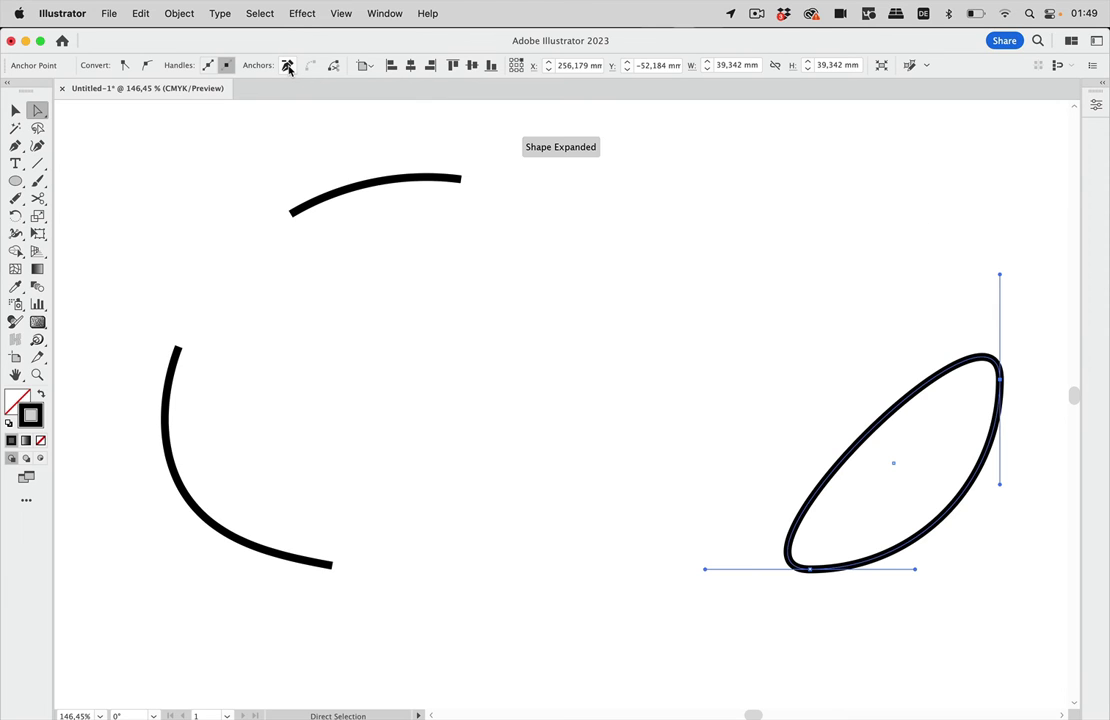
{"action": "key", "text": "super+z"}
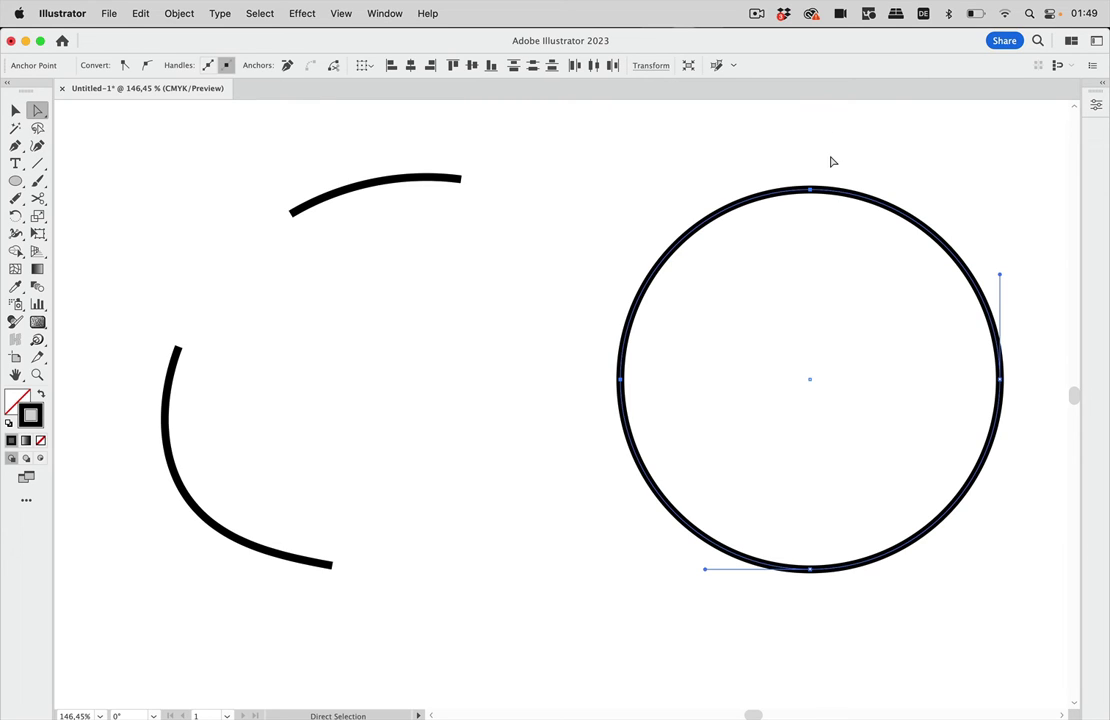
{"action": "left_click_drag", "start_coordinate": [830, 155], "coordinate": [603, 411]}
{"action": "left_click", "coordinate": [619, 213]}
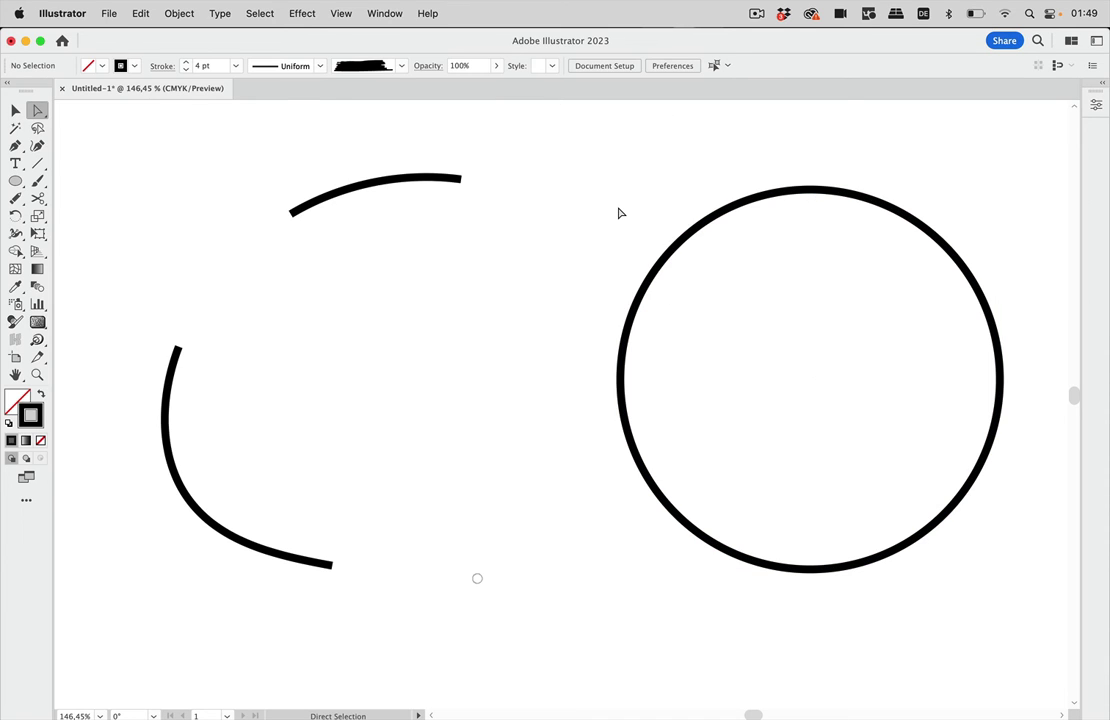
Delete the circle's left anchor with the Delete Anchor Point Tool, then undo the deletion.
{"action": "left_click", "coordinate": [620, 381]}
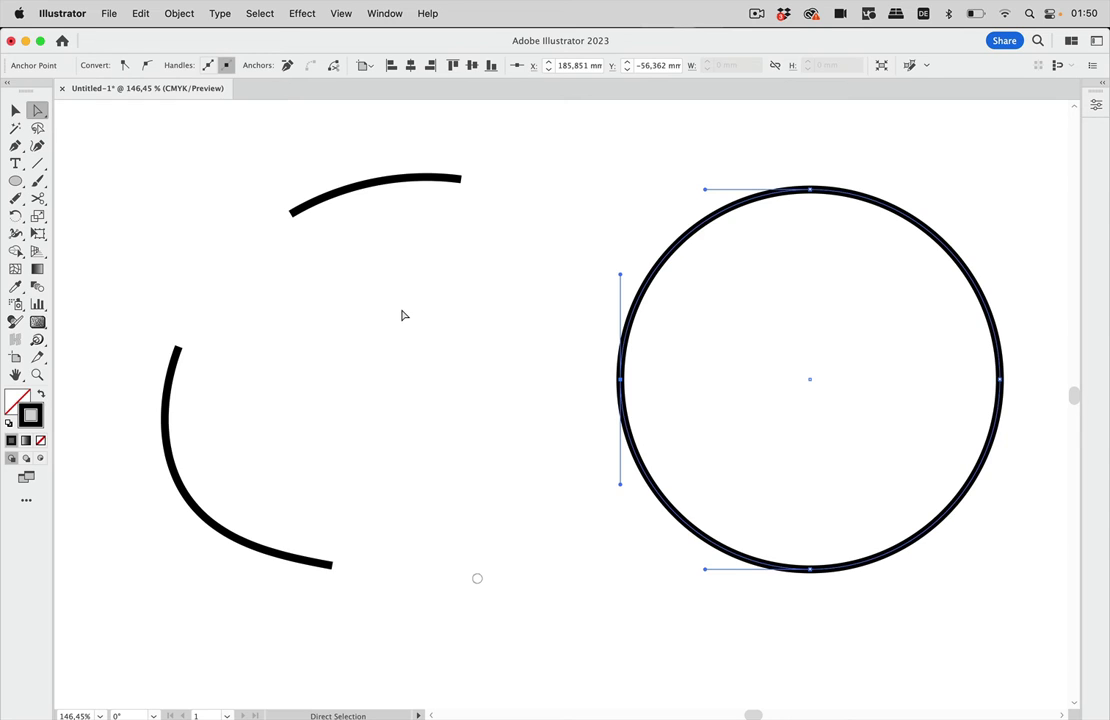
{"action": "left_click", "coordinate": [15, 147]}
{"action": "left_click", "coordinate": [15, 147]}
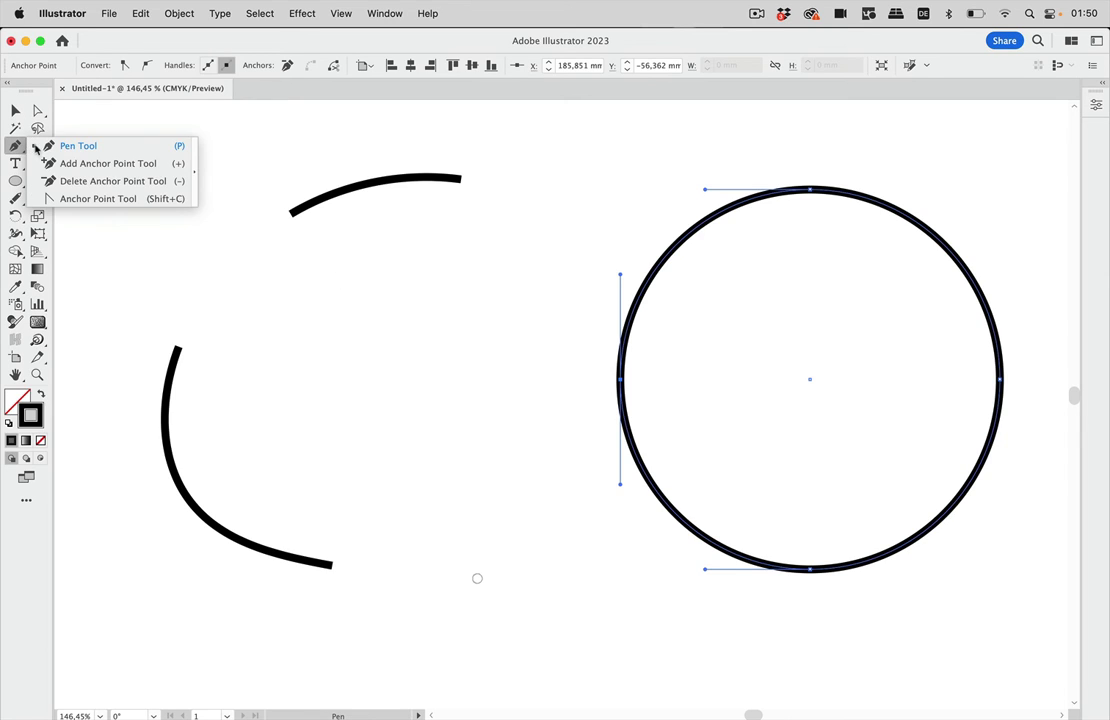
{"action": "left_click", "coordinate": [96, 186]}
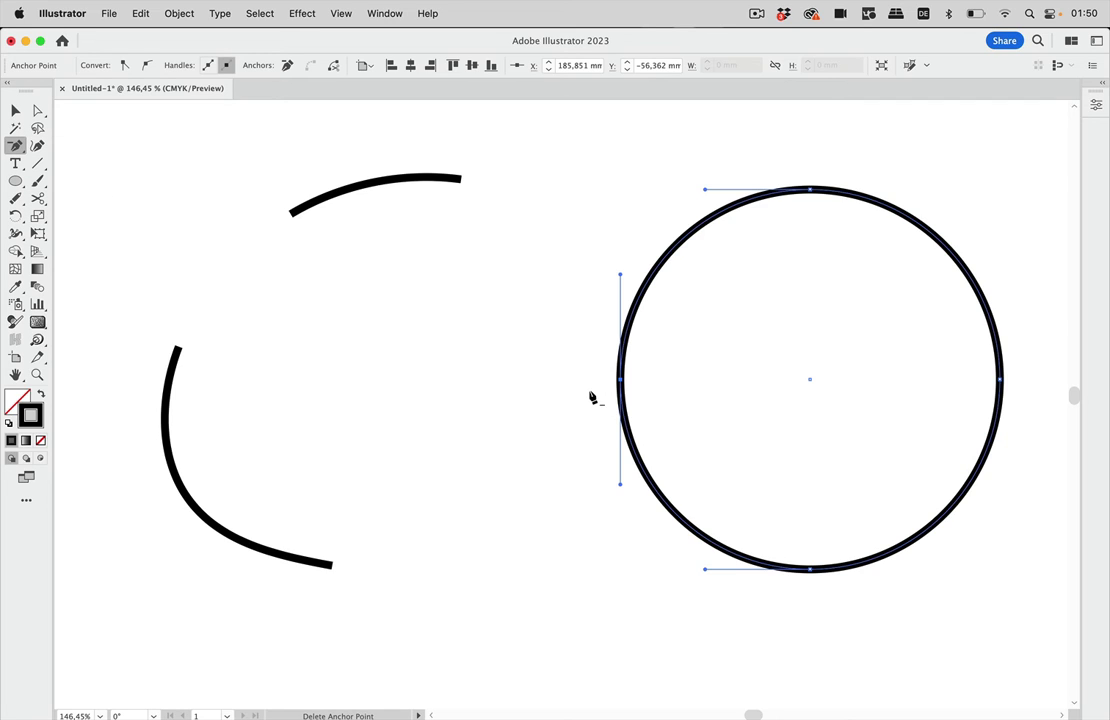
{"action": "left_click", "coordinate": [620, 381]}
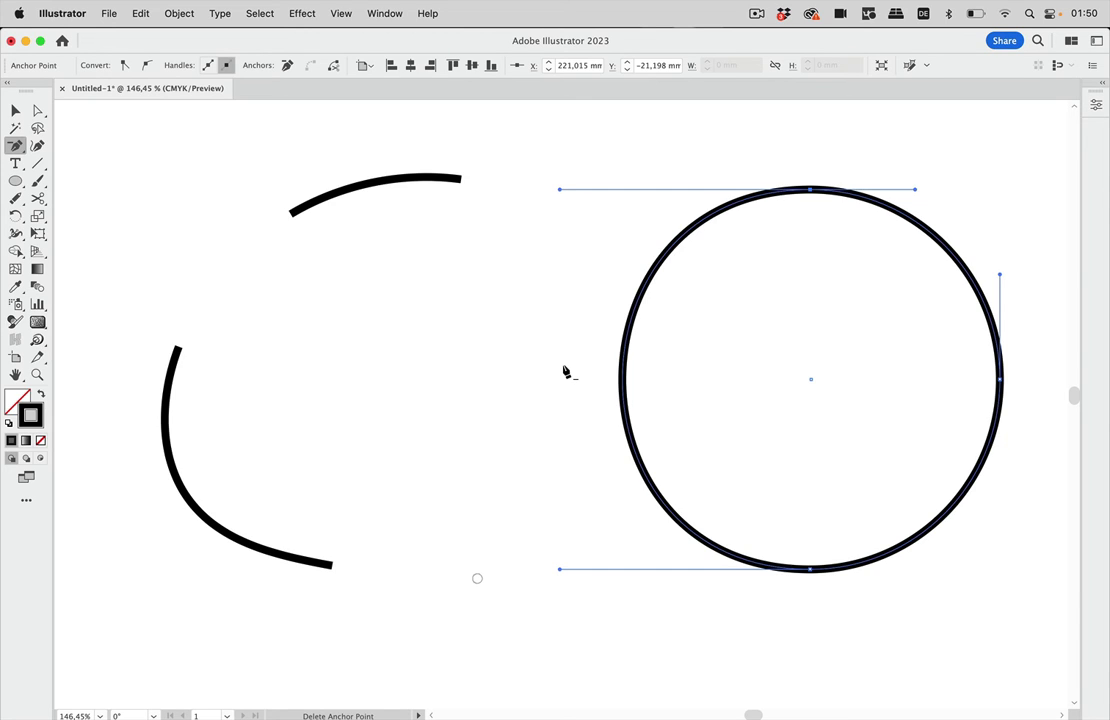
{"action": "key", "text": "super+z"}
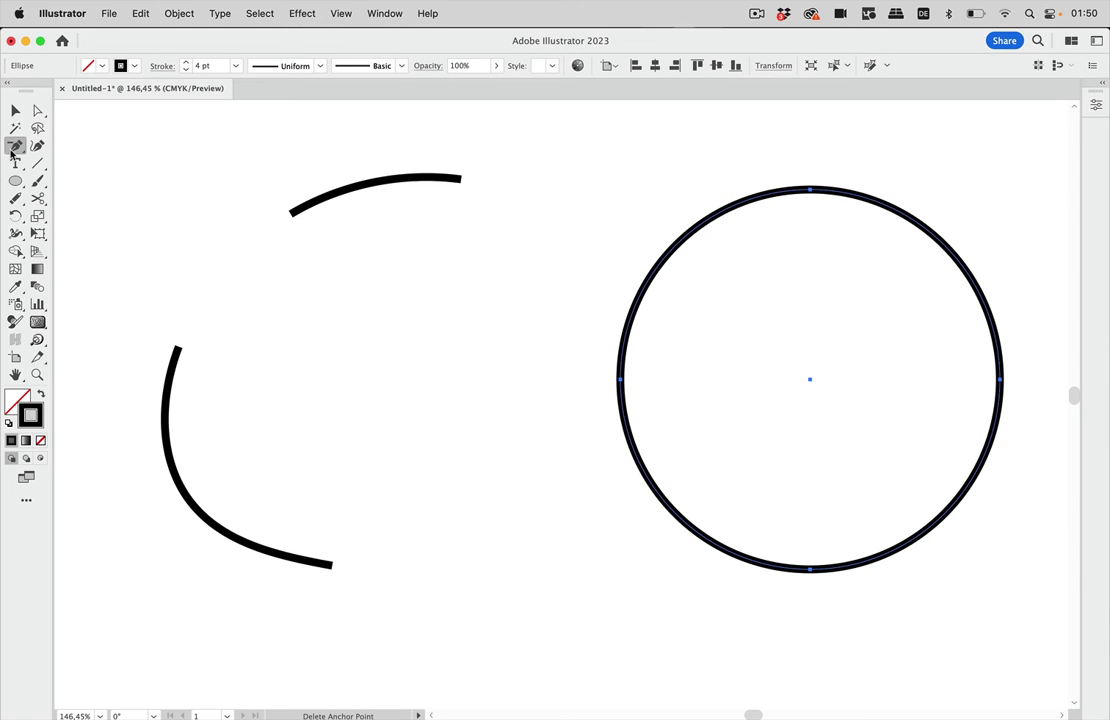
Choose the Pen Tool from the pen tool flyout.
{"action": "left_click", "coordinate": [13, 148]}
{"action": "left_click", "coordinate": [66, 146]}
{"action": "left_click", "coordinate": [15, 146]}
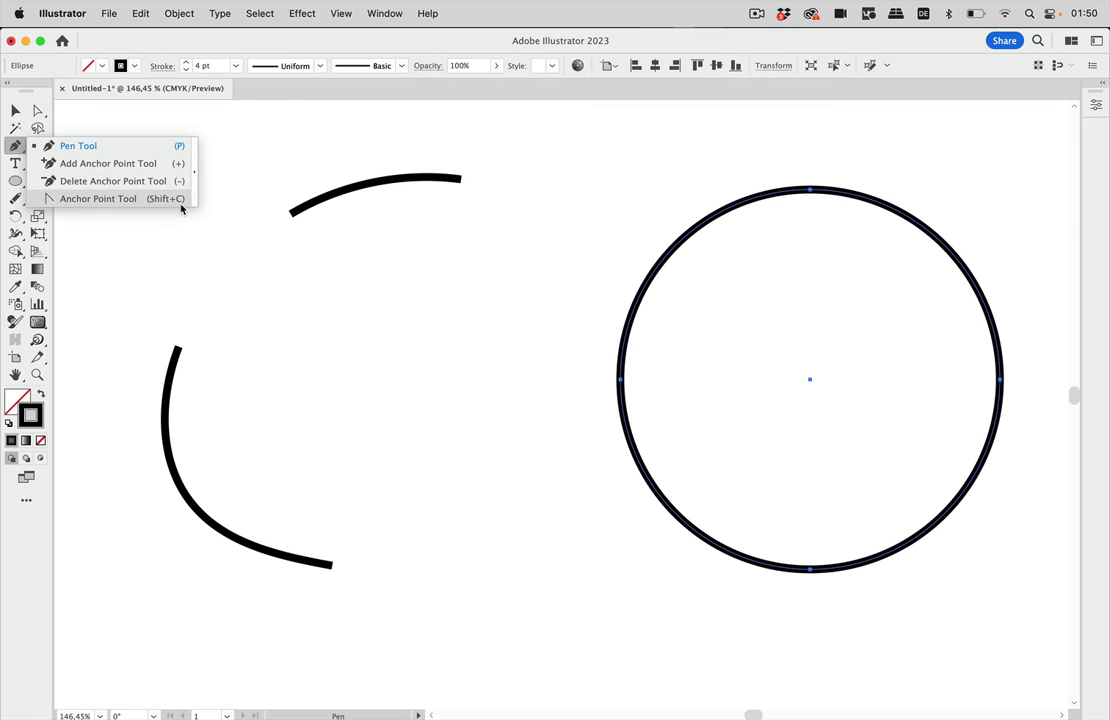
{"action": "left_click", "coordinate": [15, 137]}
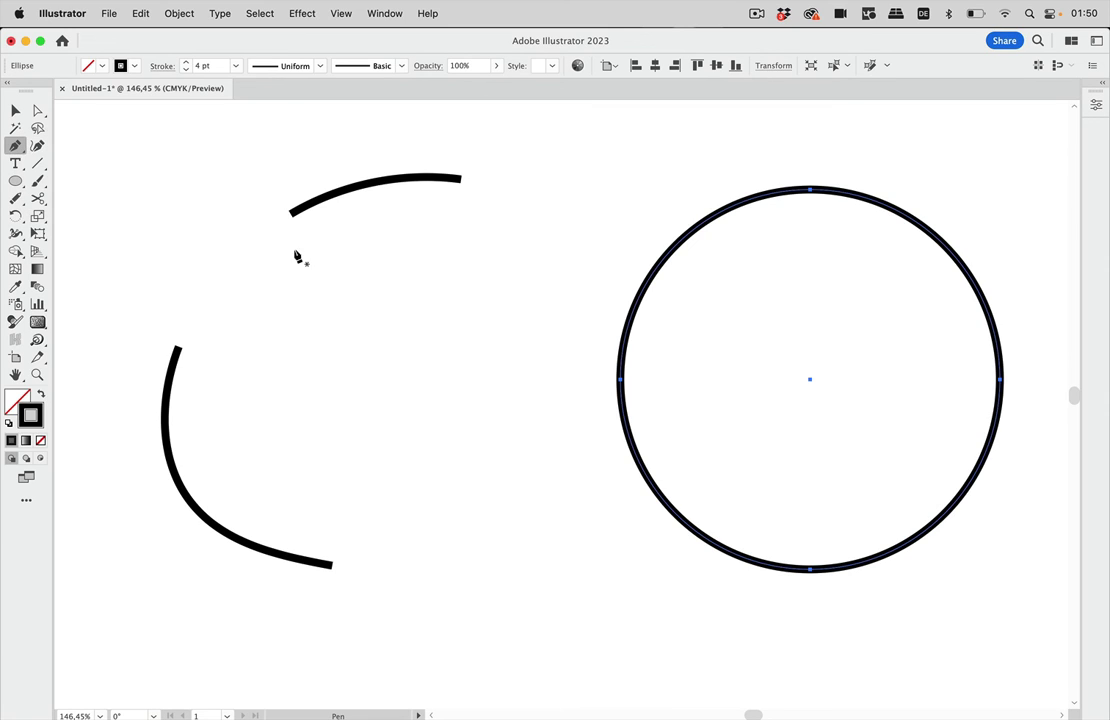
Draw a horizontal line and a diagonal line across the left curve with the Line Segment tool.
{"action": "scroll", "coordinate": [372, 303], "scroll_direction": "down", "scroll_amount": 5}
{"action": "scroll", "coordinate": [372, 303], "scroll_direction": "left", "scroll_amount": 2}
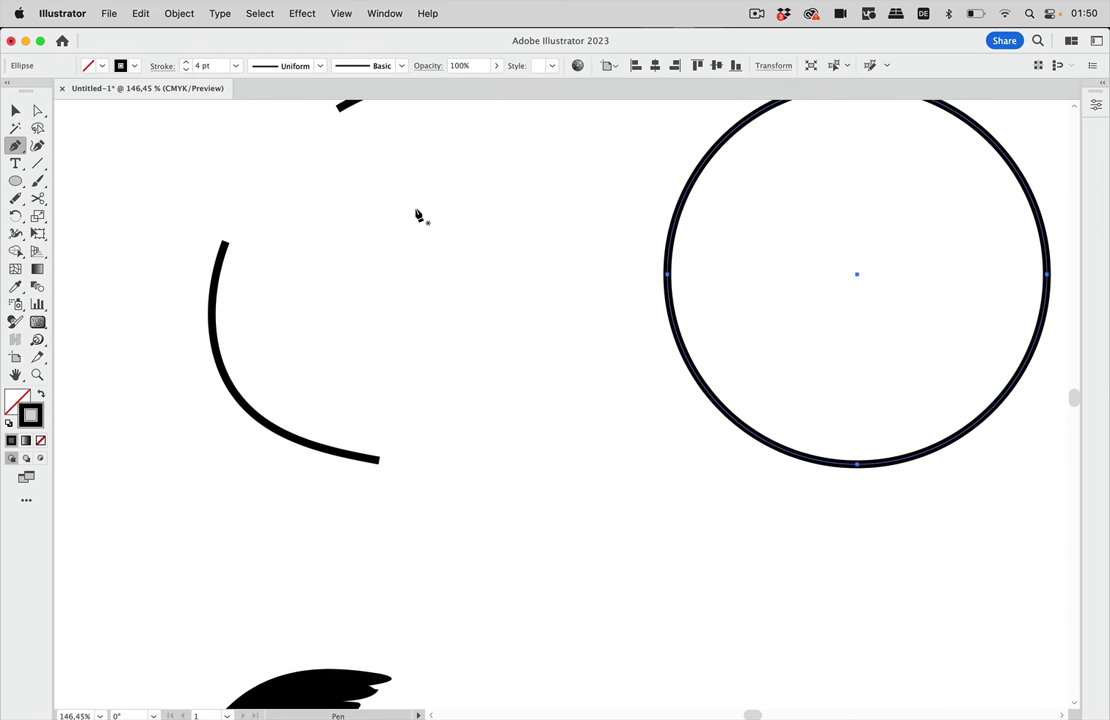
{"action": "left_click", "coordinate": [37, 164]}
{"action": "left_click_drag", "start_coordinate": [148, 307], "coordinate": [314, 297]}
{"action": "left_click_drag", "start_coordinate": [238, 496], "coordinate": [364, 388]}
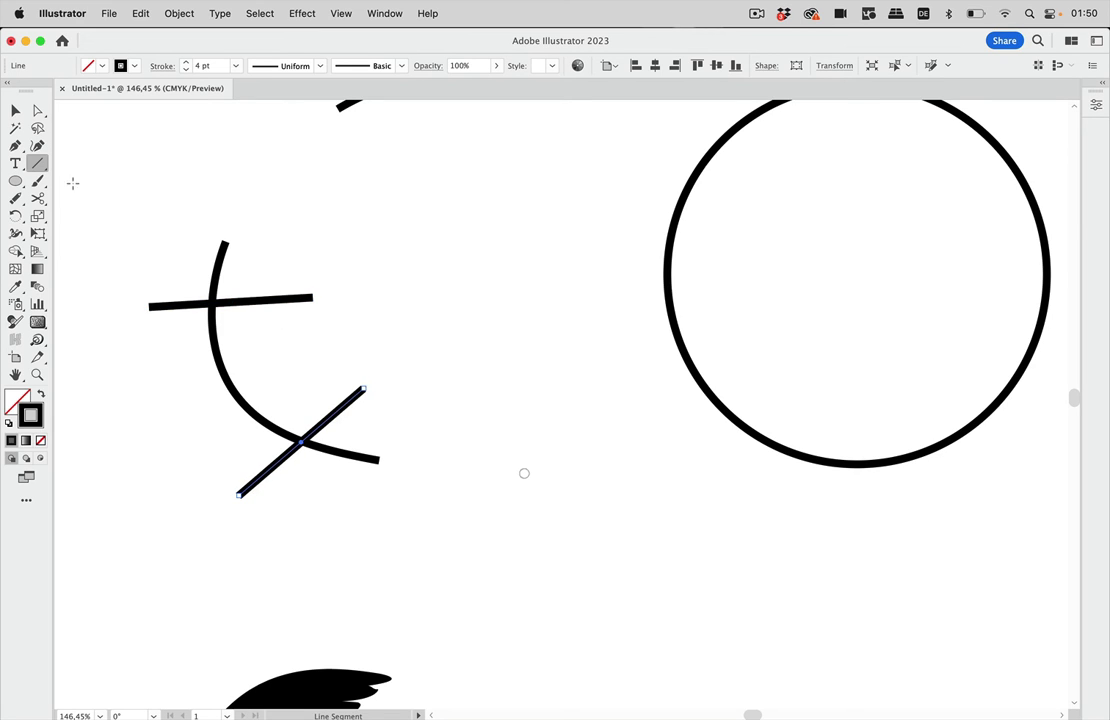
Select both lines and the curve, then trim the curve section between them with Shape Builder.
{"action": "left_click", "coordinate": [15, 110]}
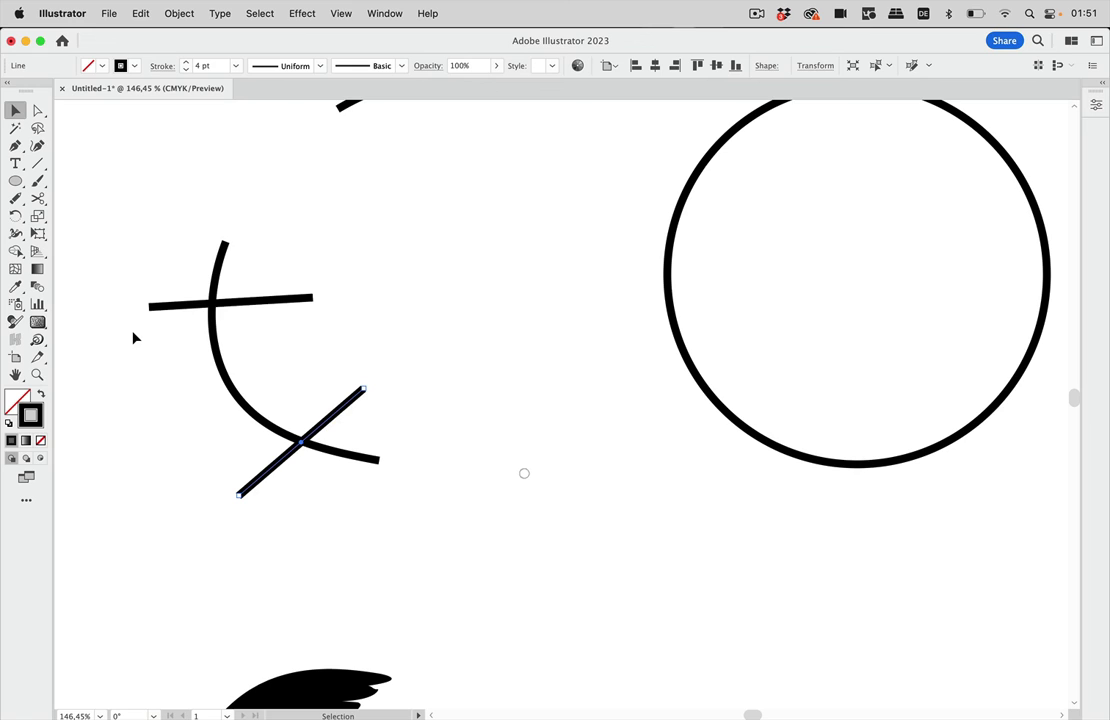
{"action": "left_click_drag", "start_coordinate": [127, 274], "coordinate": [370, 484]}
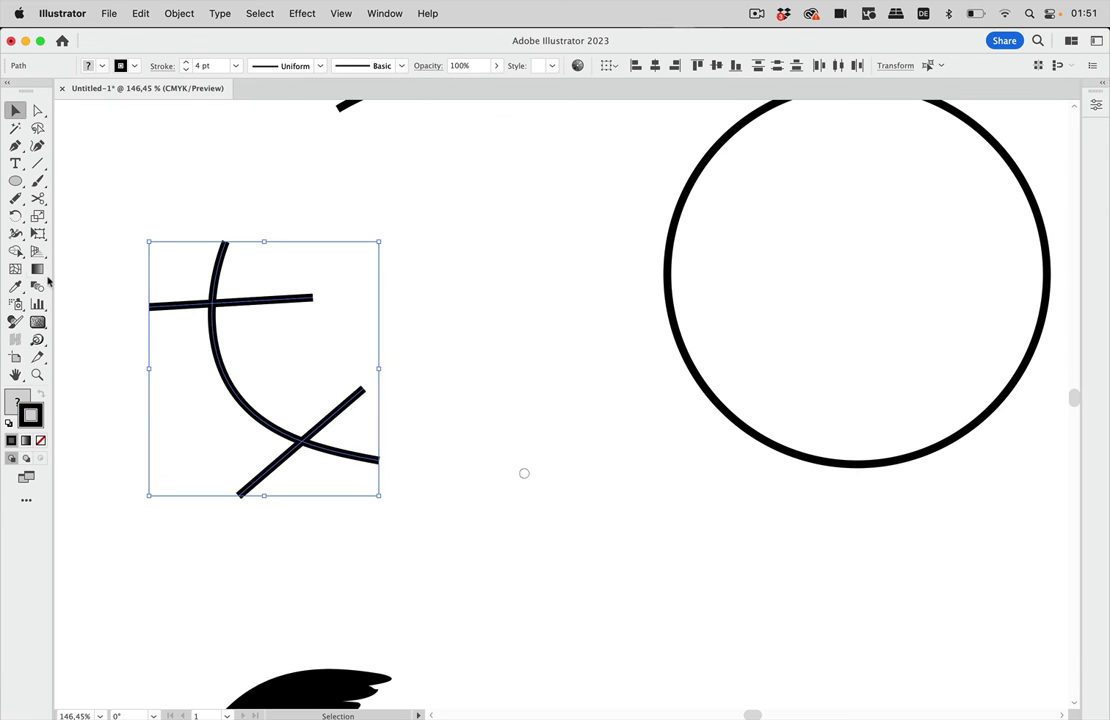
{"action": "left_click", "coordinate": [20, 254]}
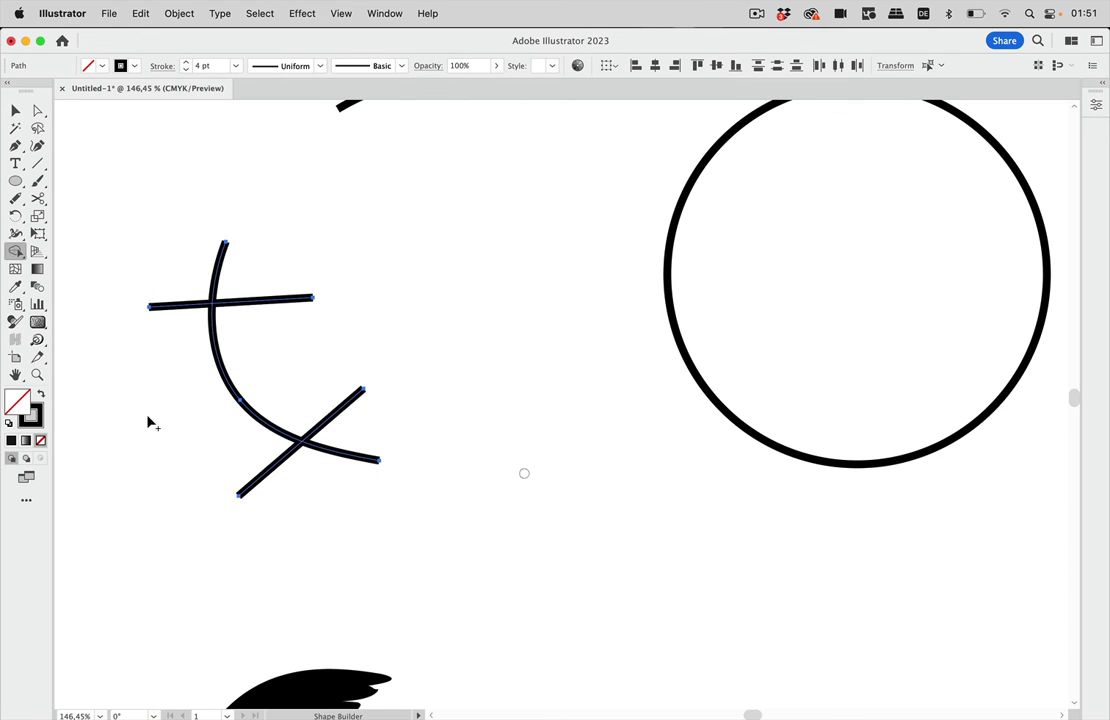
{"action": "left_click", "coordinate": [229, 385], "text": "alt"}
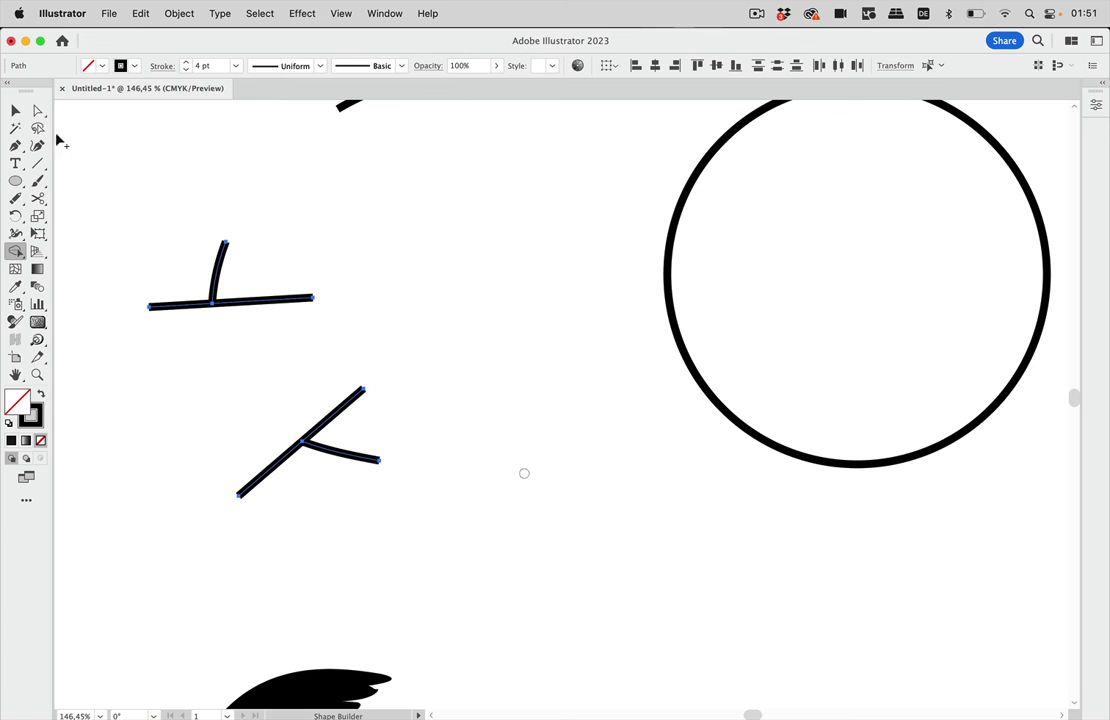
{"action": "left_click", "coordinate": [13, 113]}
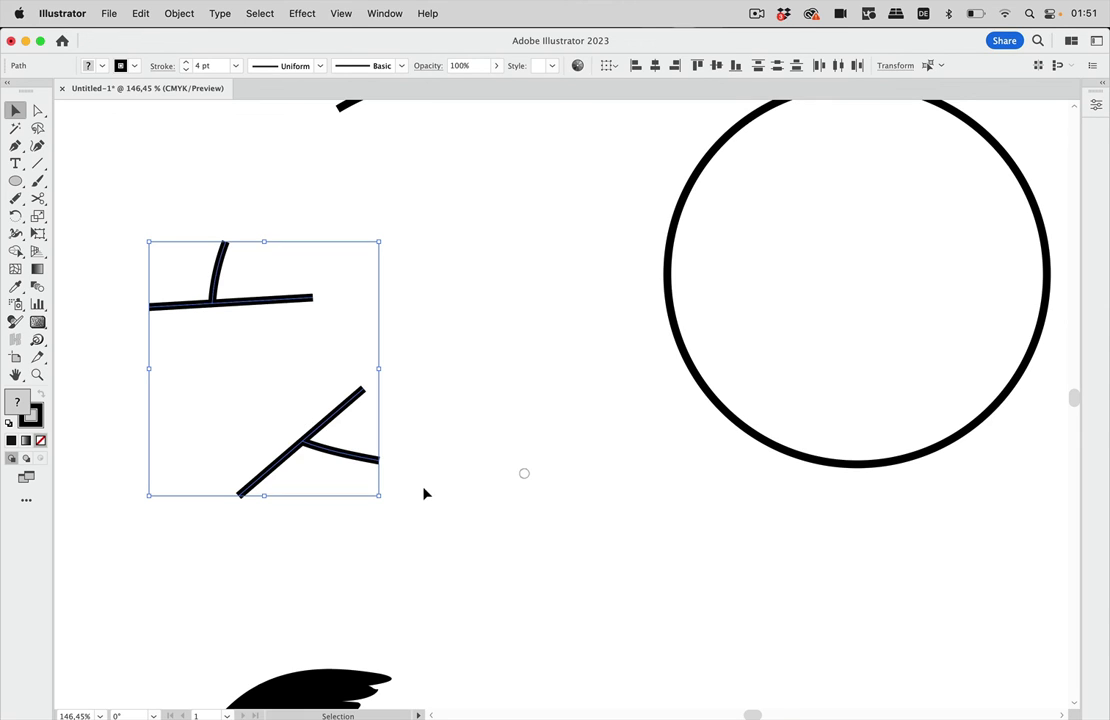
Scroll down to the thick black brush-stroke arc and select it.
{"action": "scroll", "coordinate": [424, 493], "scroll_direction": "down", "scroll_amount": 5}
{"action": "scroll", "coordinate": [424, 493], "scroll_direction": "down", "scroll_amount": 3}
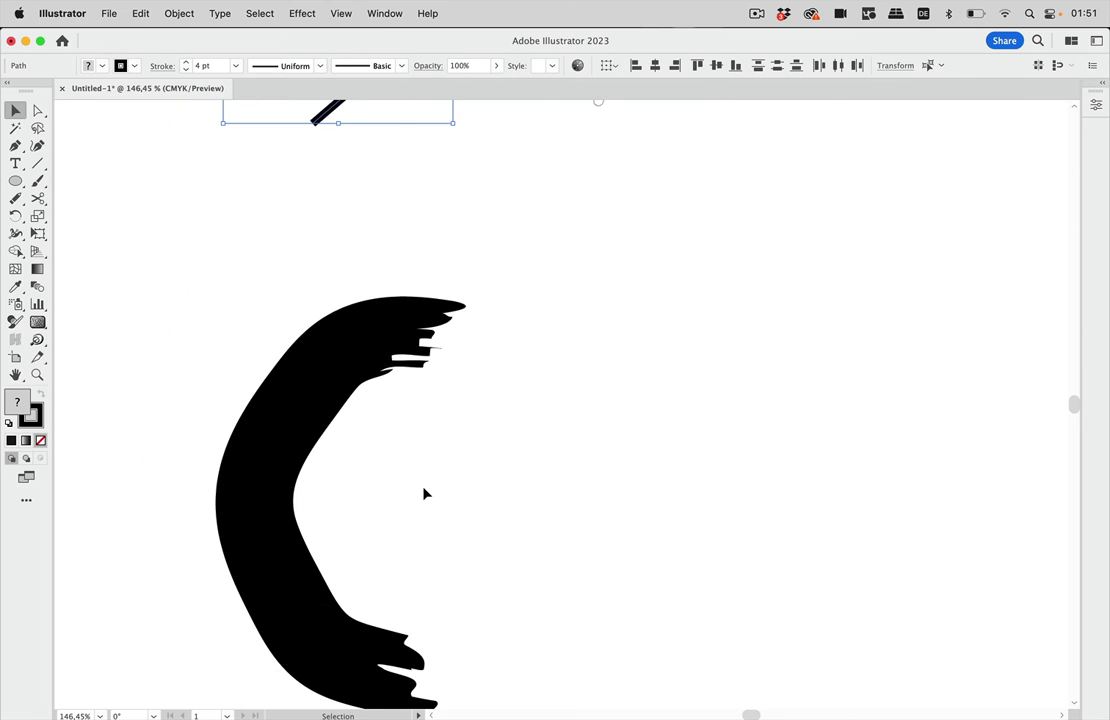
{"action": "scroll", "coordinate": [424, 493], "scroll_direction": "down", "scroll_amount": 3}
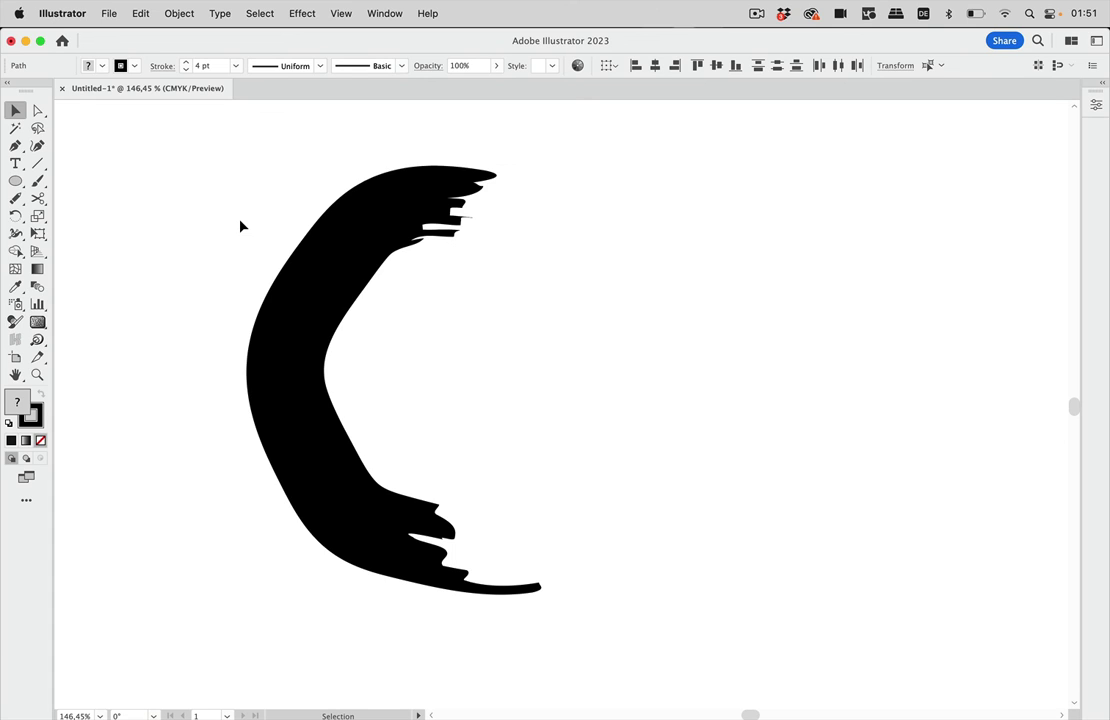
{"action": "left_click", "coordinate": [325, 296]}
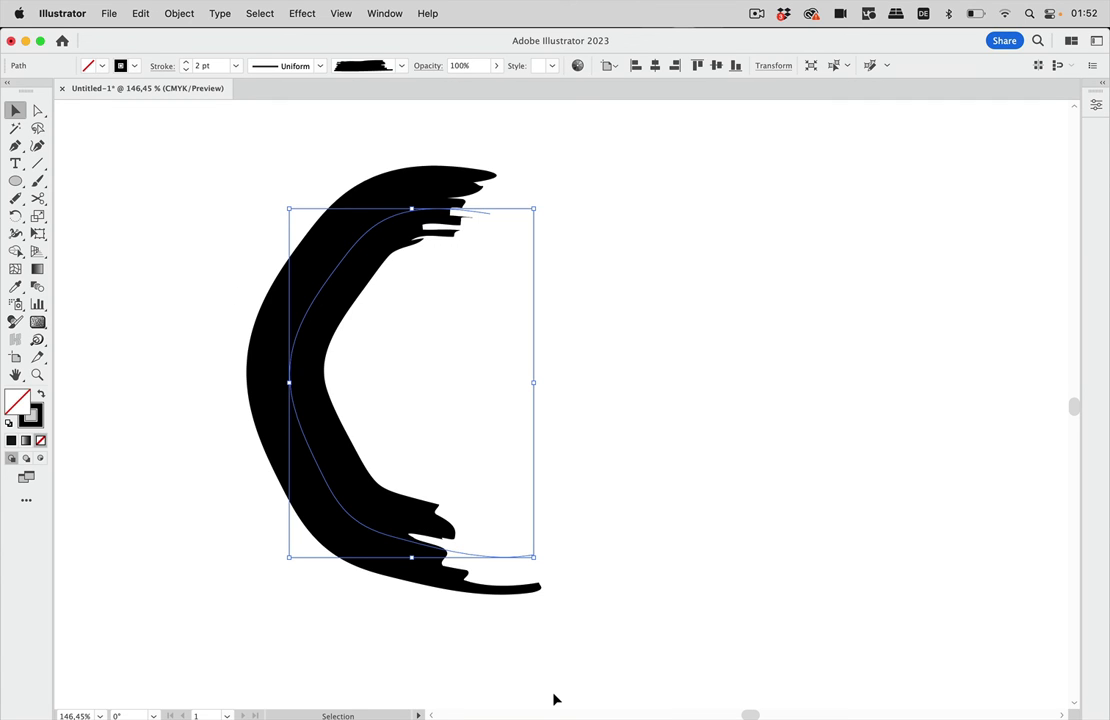
Show the Brushes panel, then test-erase a gap through the arc's left side and undo it.
{"action": "left_click", "coordinate": [384, 13]}
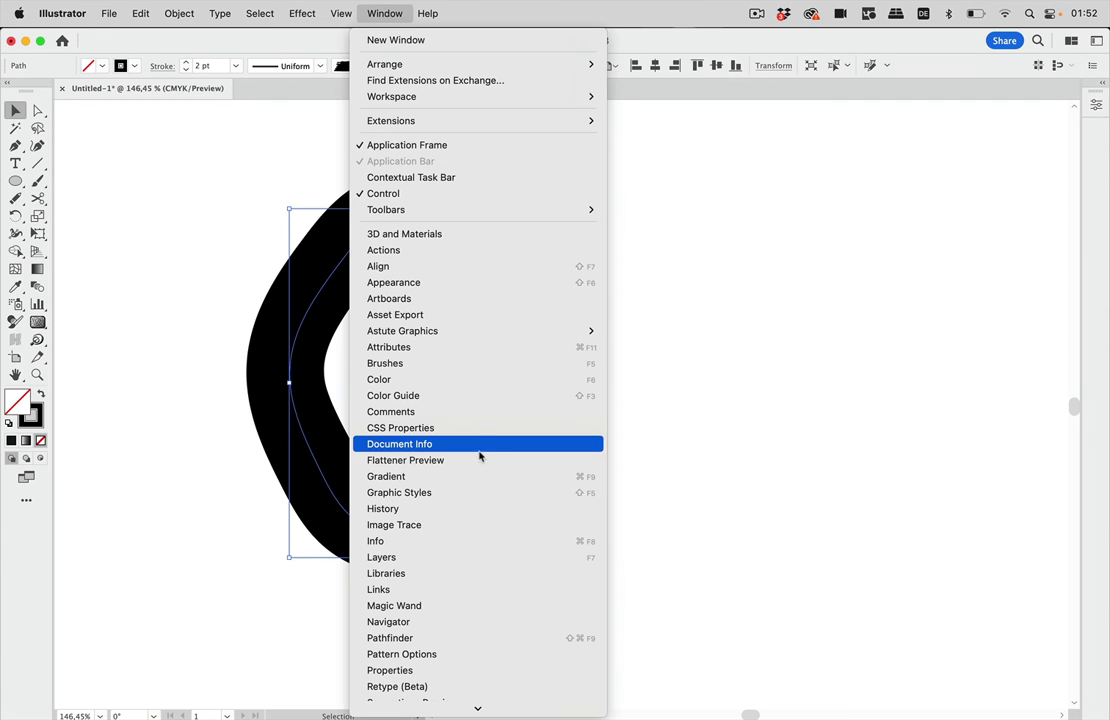
{"action": "left_click", "coordinate": [473, 365]}
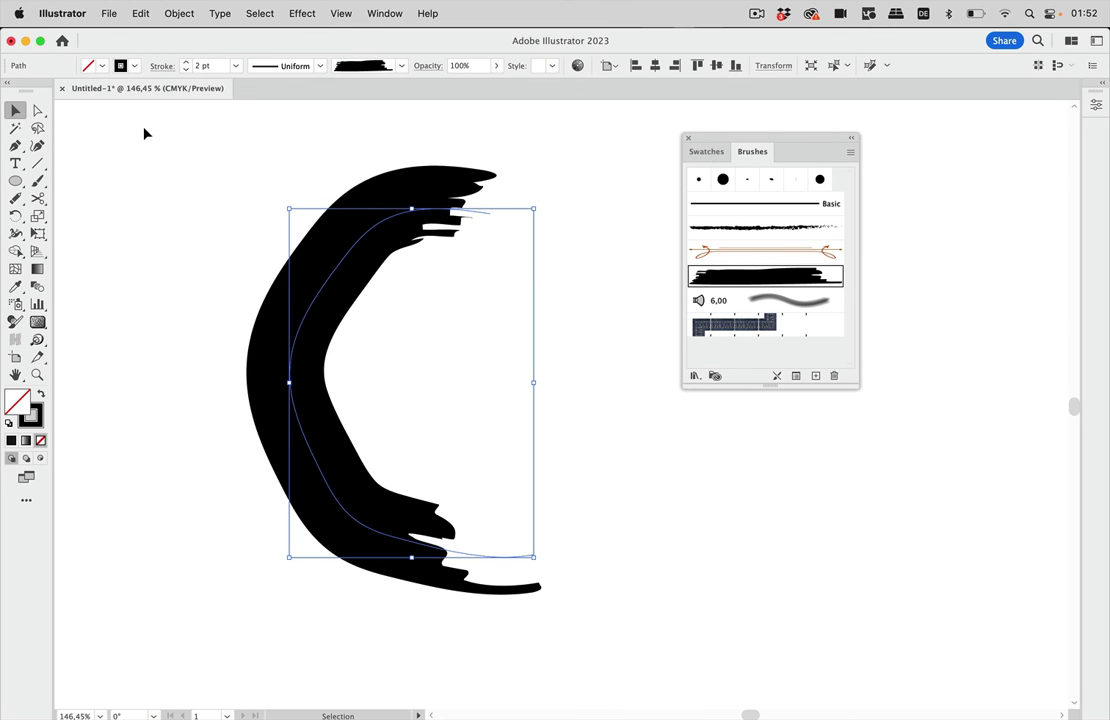
{"action": "left_click", "coordinate": [39, 202]}
{"action": "left_click", "coordinate": [92, 199]}
{"action": "mouse_move", "coordinate": [241, 303]}
{"action": "left_mouse_down"}
{"action": "mouse_move", "coordinate": [244, 418]}
{"action": "mouse_move", "coordinate": [266, 328]}
{"action": "mouse_move", "coordinate": [253, 411]}
{"action": "mouse_move", "coordinate": [285, 342]}
{"action": "mouse_move", "coordinate": [284, 392]}
{"action": "mouse_move", "coordinate": [294, 359]}
{"action": "left_mouse_up"}
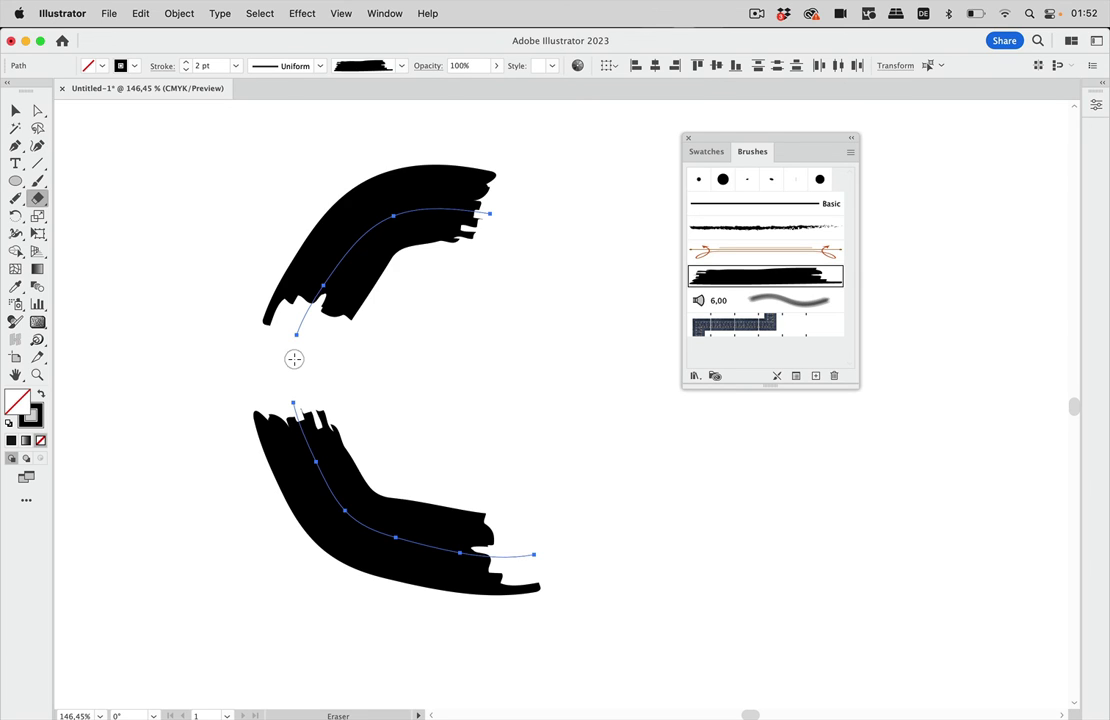
{"action": "key", "text": "super+z"}
{"action": "key", "text": "super+z"}
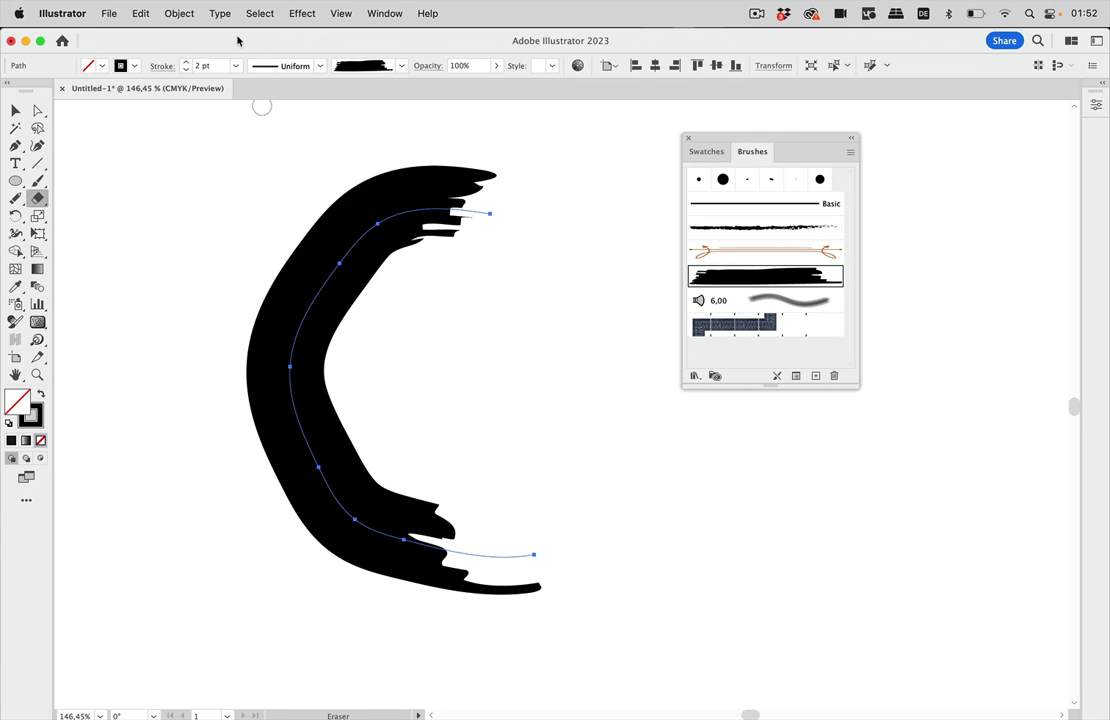
{"action": "left_click", "coordinate": [182, 13]}
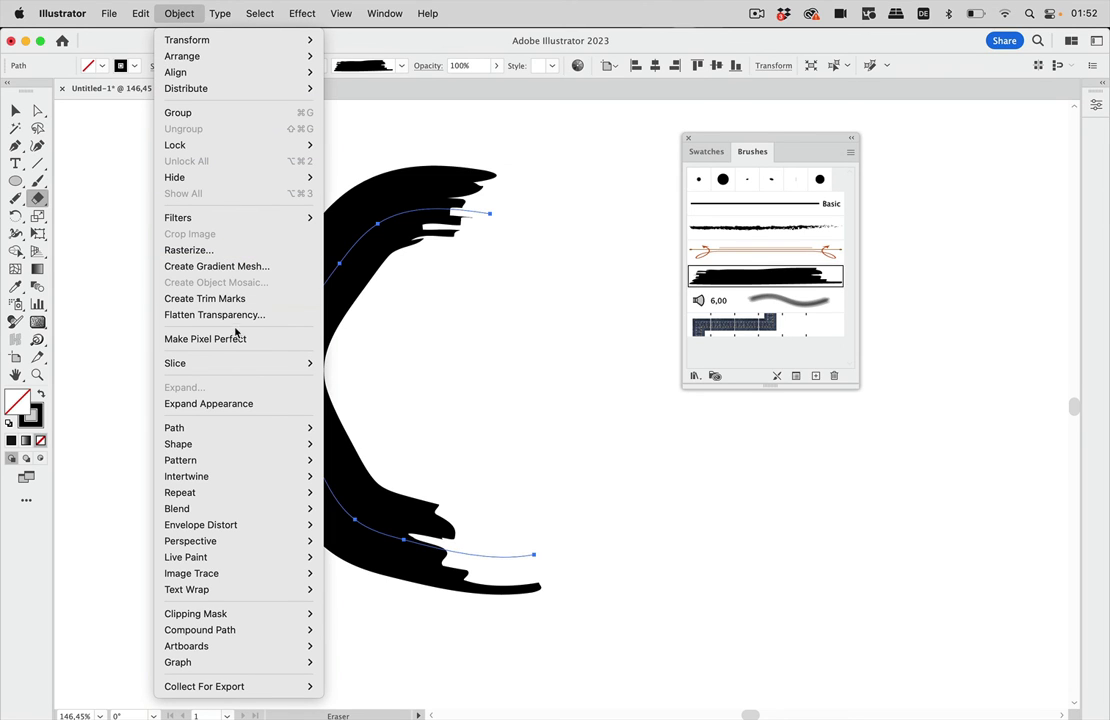
Expand the arc into a filled black C shape and erase a smooth notch from its left edge.
{"action": "left_click", "coordinate": [236, 403]}
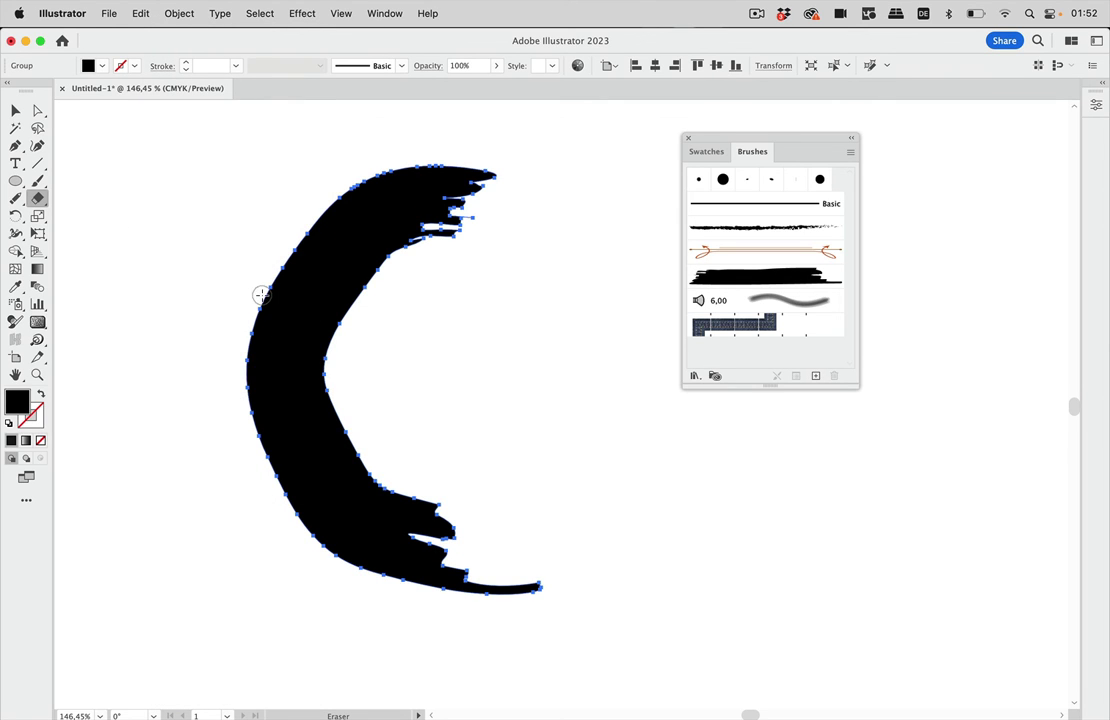
{"action": "left_click_drag", "start_coordinate": [258, 290], "coordinate": [250, 400]}
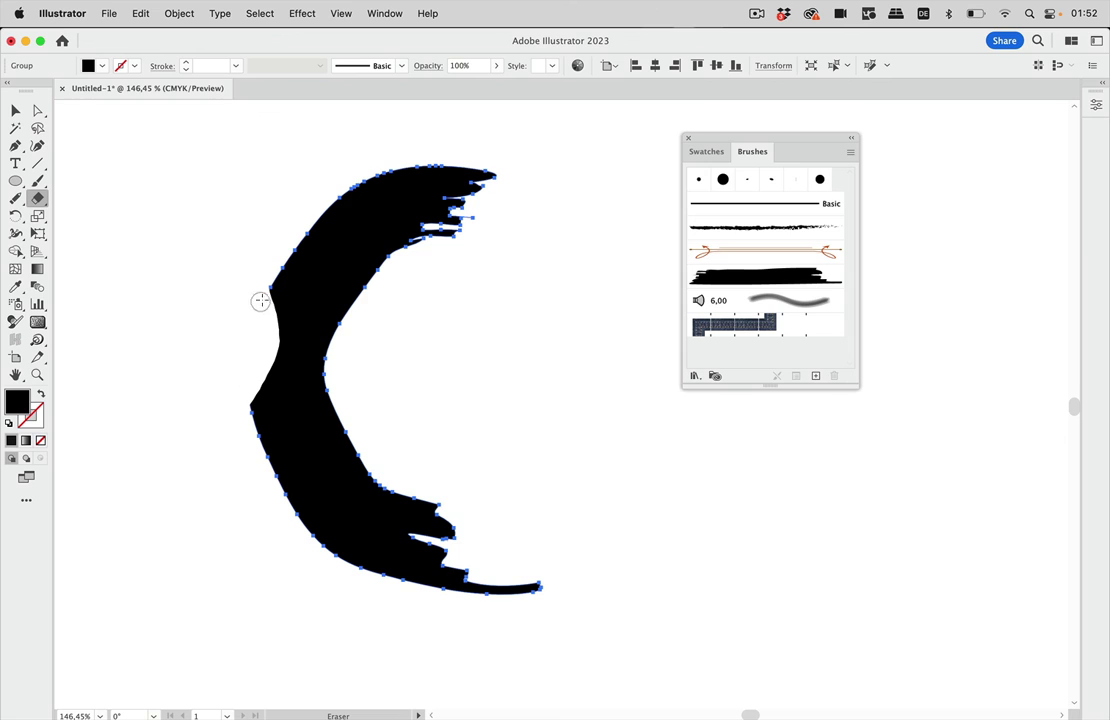
{"action": "mouse_move", "coordinate": [263, 297]}
{"action": "left_mouse_down"}
{"action": "mouse_move", "coordinate": [272, 347]}
{"action": "mouse_move", "coordinate": [277, 322]}
{"action": "mouse_move", "coordinate": [267, 369]}
{"action": "mouse_move", "coordinate": [267, 341]}
{"action": "mouse_move", "coordinate": [285, 325]}
{"action": "mouse_move", "coordinate": [256, 383]}
{"action": "mouse_move", "coordinate": [268, 315]}
{"action": "mouse_move", "coordinate": [282, 360]}
{"action": "mouse_move", "coordinate": [234, 394]}
{"action": "left_mouse_up"}
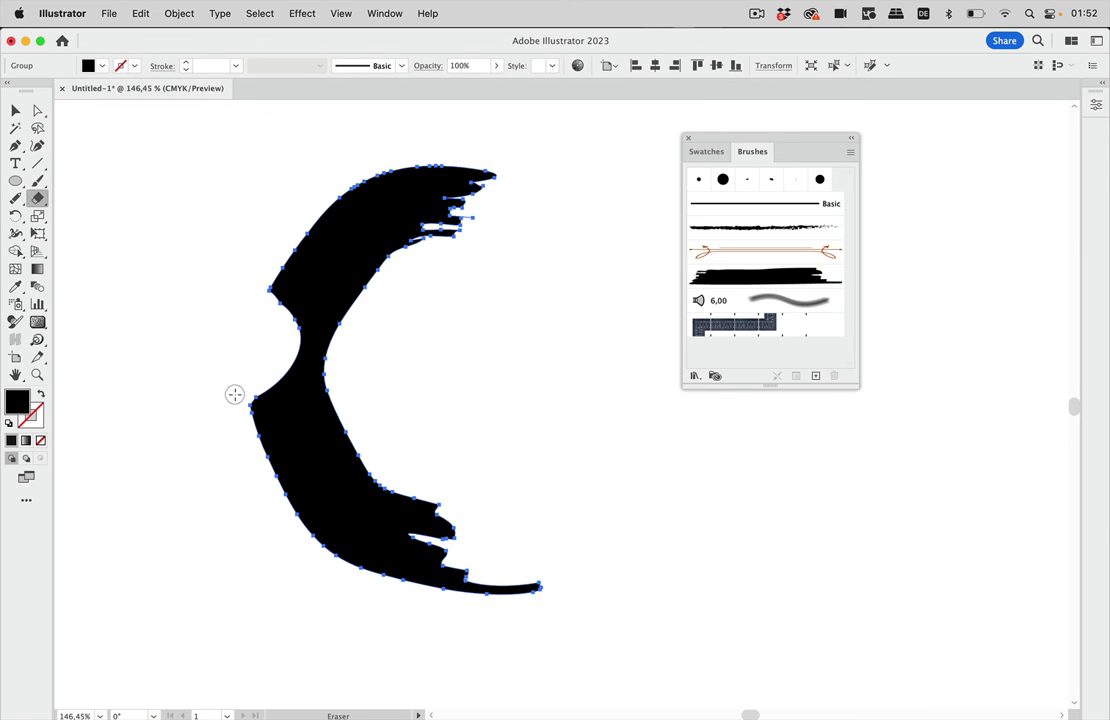